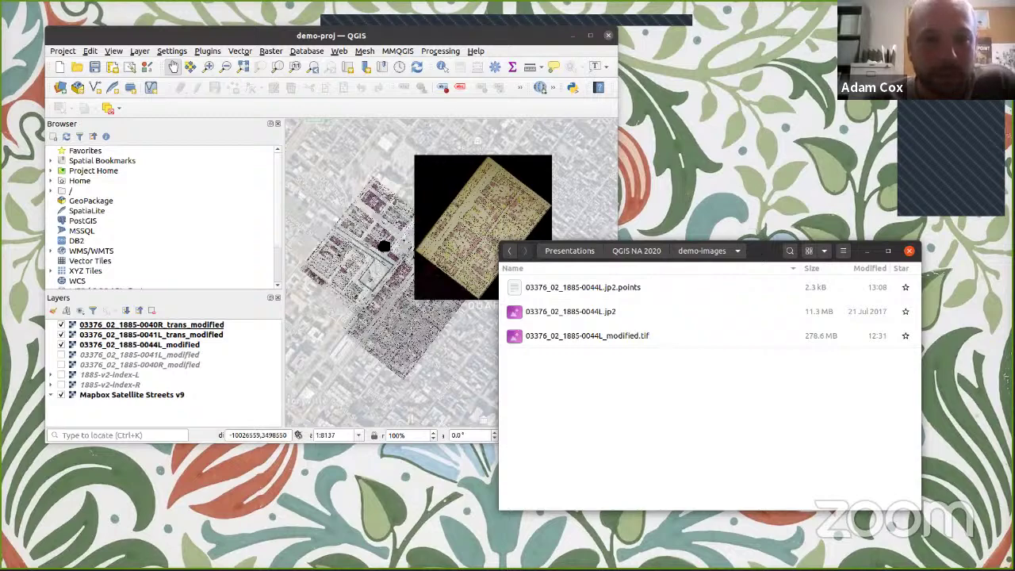
# Step: Examine the georeferenced map sheets, comparing the overlaid transparent sheets with the one that still has an opaque background
pyautogui.scroll(4, 373, 278)
pyautogui.scroll(-1, 376, 286)
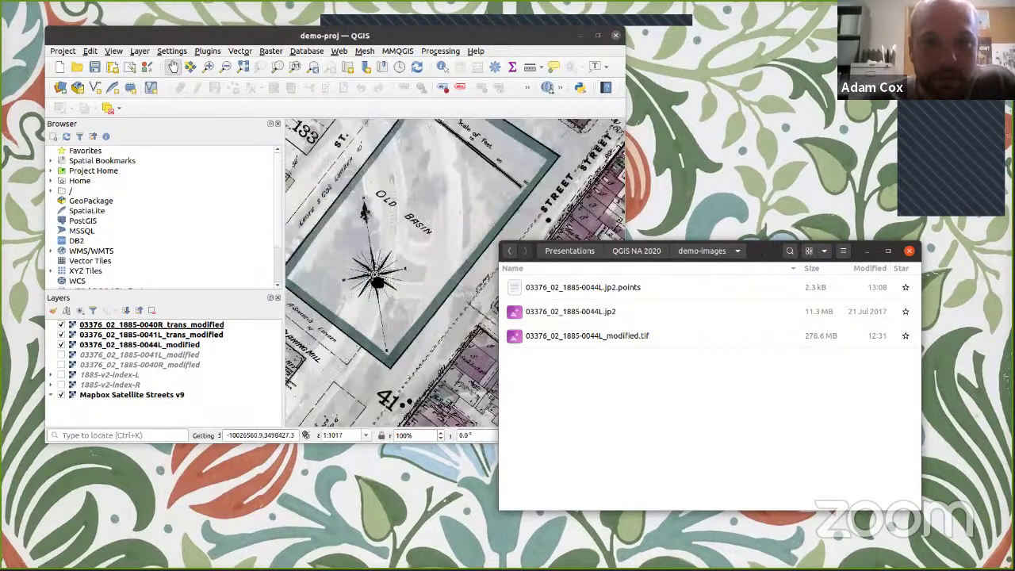
pyautogui.scroll(-1, 377, 281)
pyautogui.moveTo(397, 305); pyautogui.dragTo(349, 208)
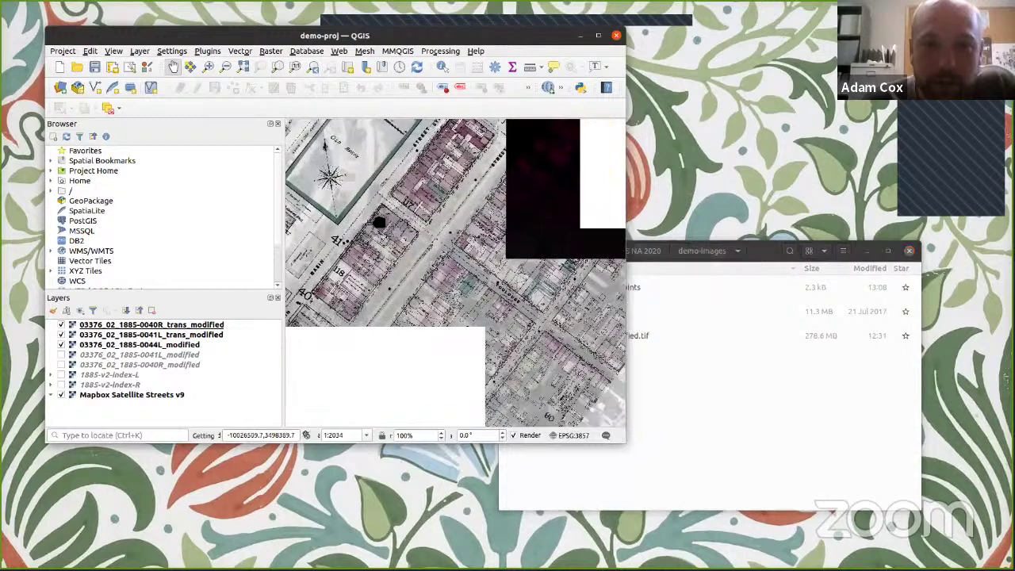
pyautogui.scroll(-1, 377, 220)
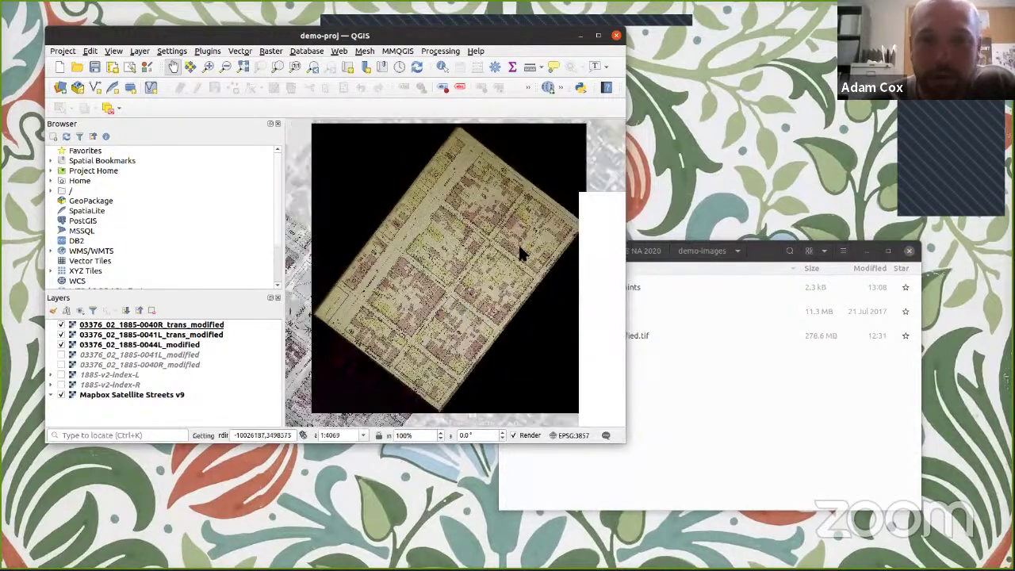
# Step: Open the original scan 03376_02_1885-0044L.jp2 from the demo-images folder in GIMP
pyautogui.click(753, 252)
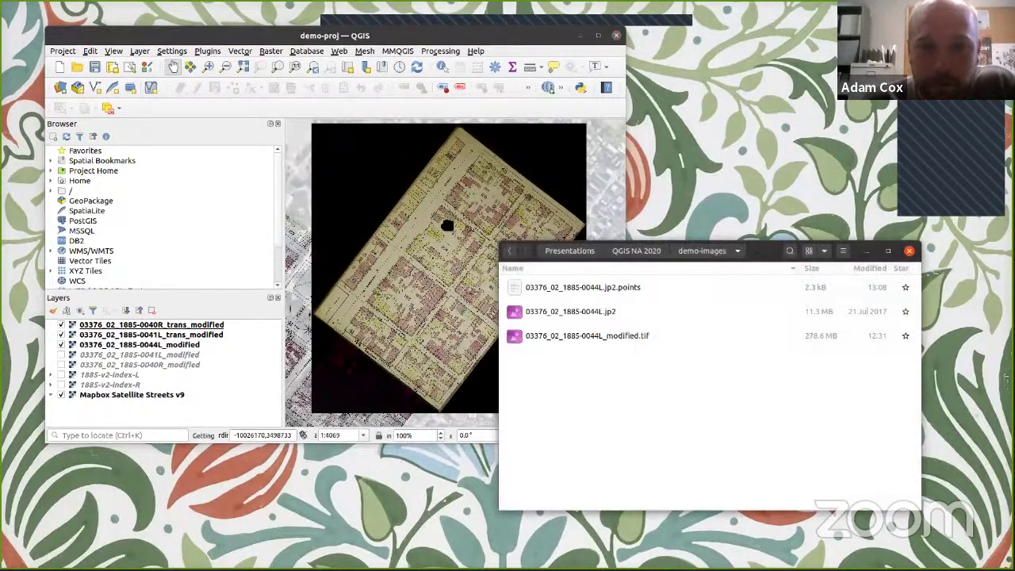
pyautogui.click(666, 335)
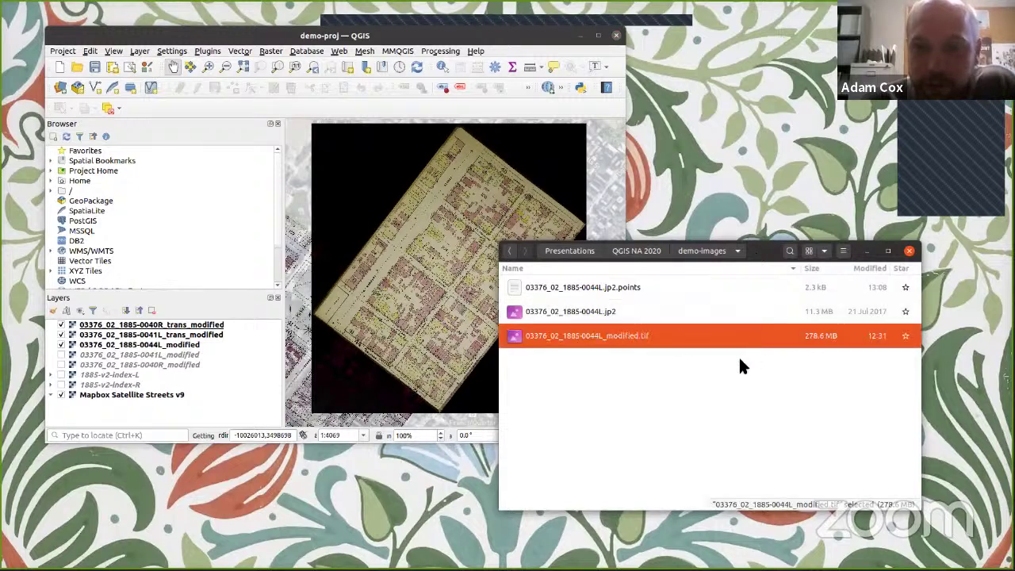
pyautogui.click(657, 290)
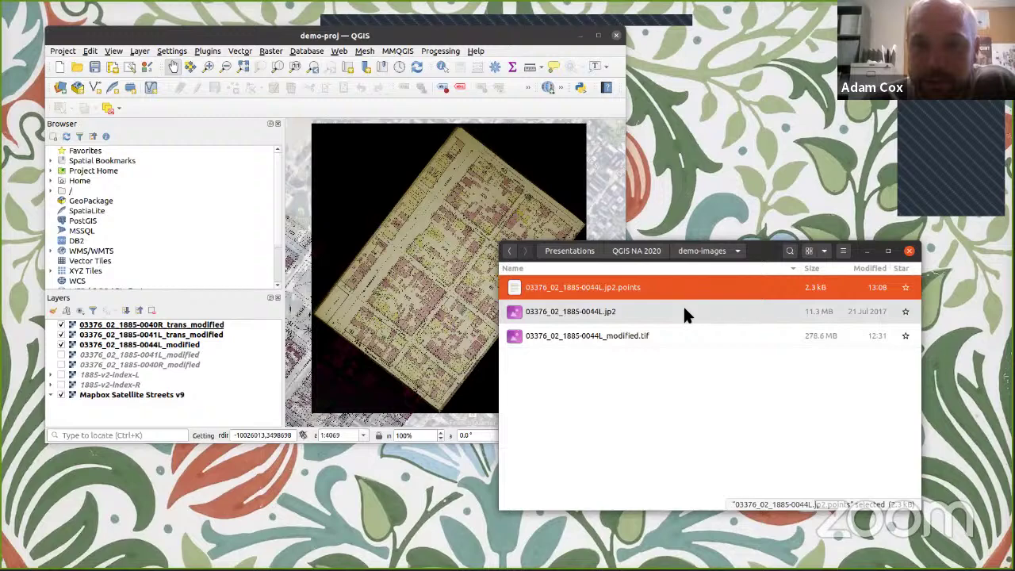
pyautogui.click(672, 306)
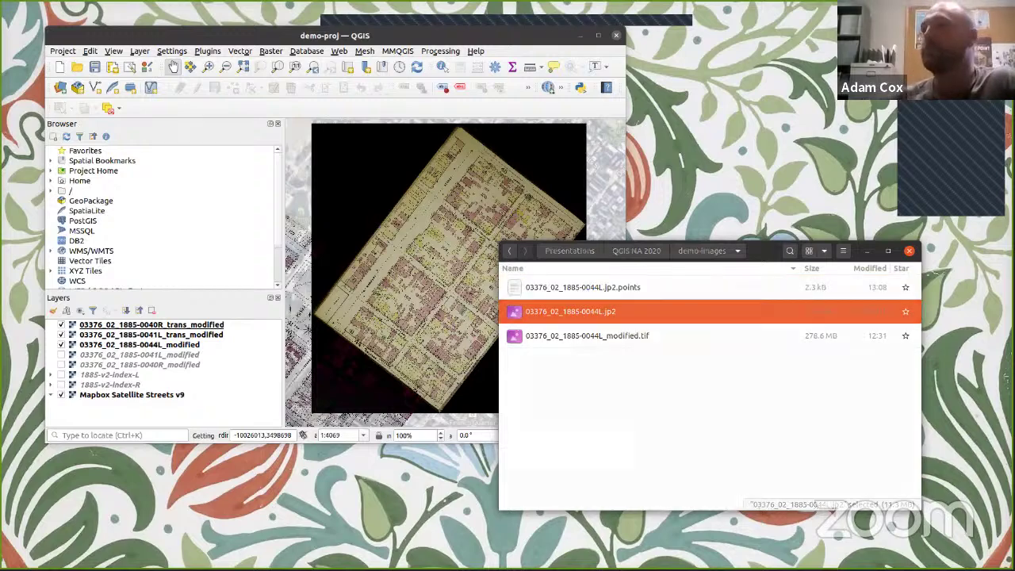
pyautogui.hotkey('alt', 'Tab')
# Step: Move the QGIS window aside and enlarge the GIMP window so the scan has enough working space
pyautogui.moveTo(639, 118); pyautogui.dragTo(345, 45)
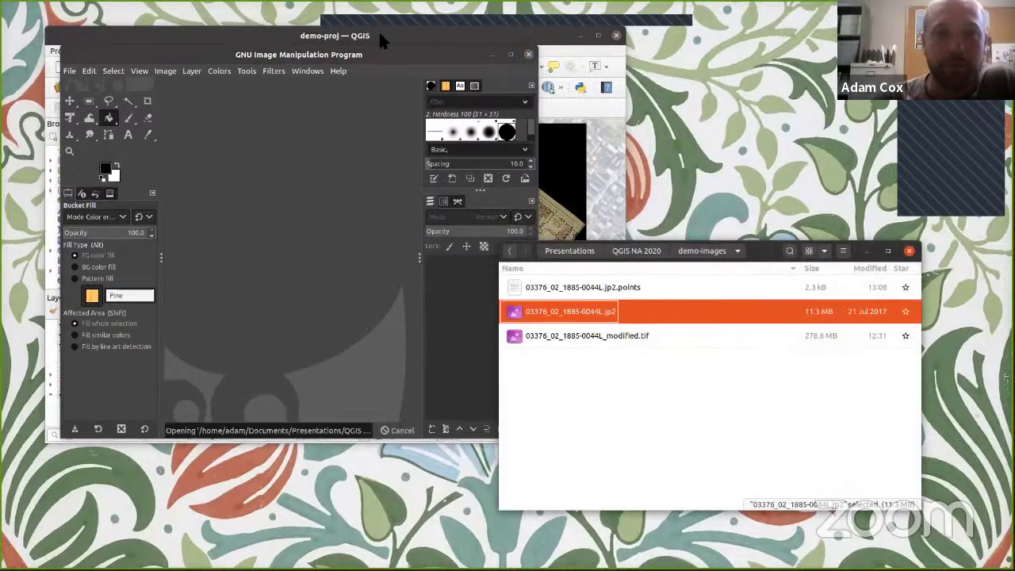
pyautogui.click(378, 37)
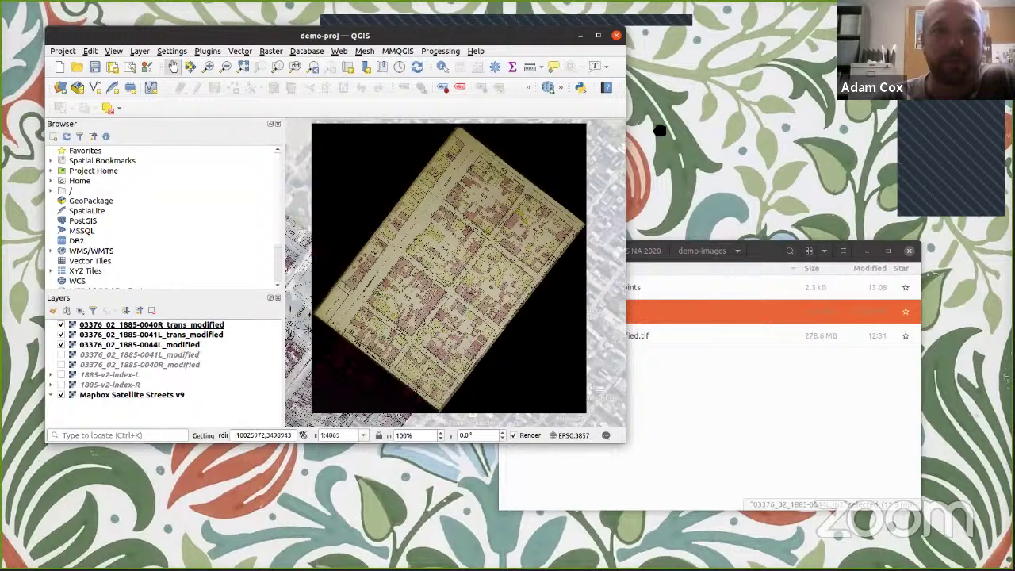
pyautogui.moveTo(378, 36); pyautogui.dragTo(643, 122)
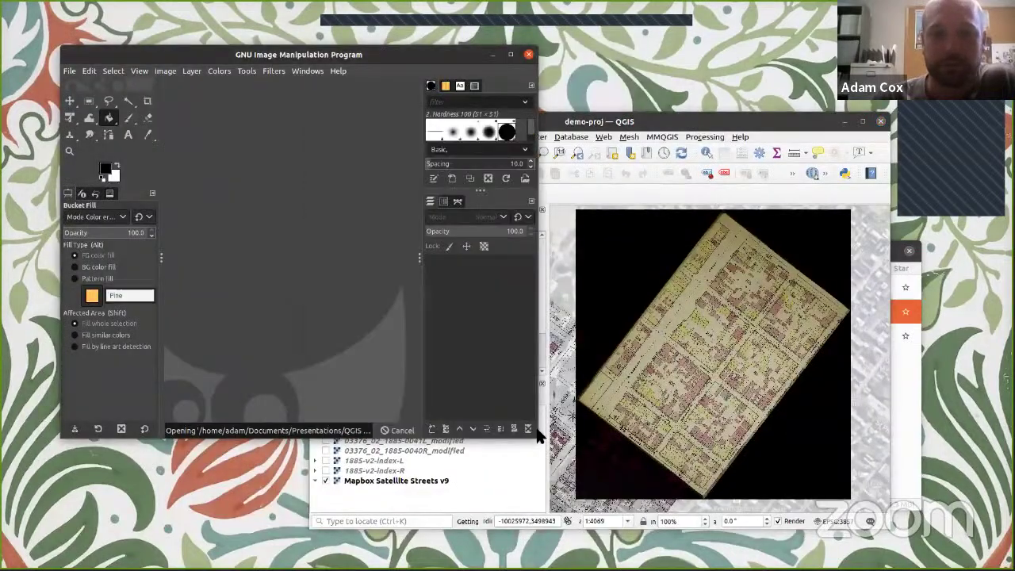
pyautogui.moveTo(537, 440); pyautogui.dragTo(720, 526)
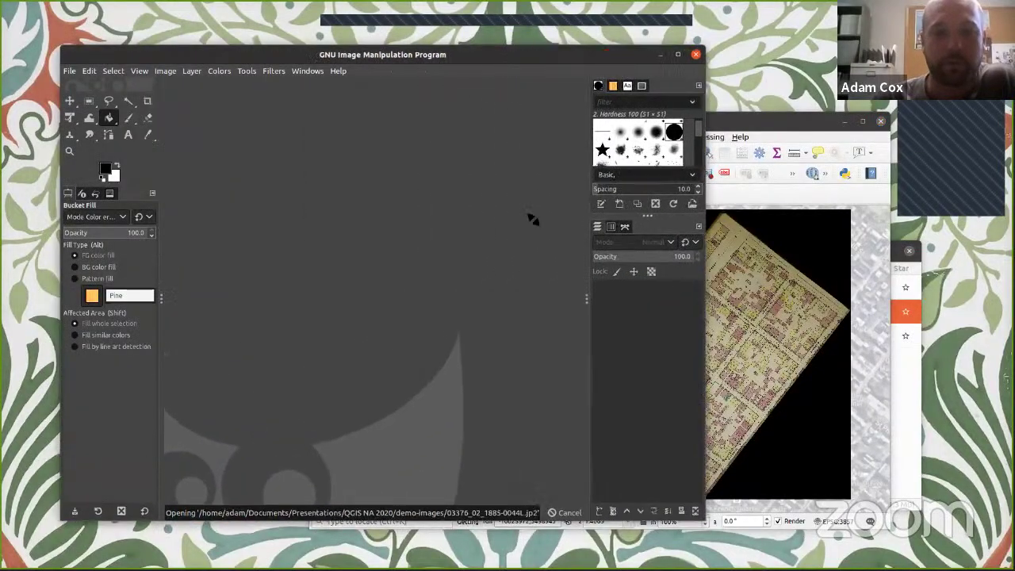
pyautogui.moveTo(371, 56); pyautogui.dragTo(377, 45)
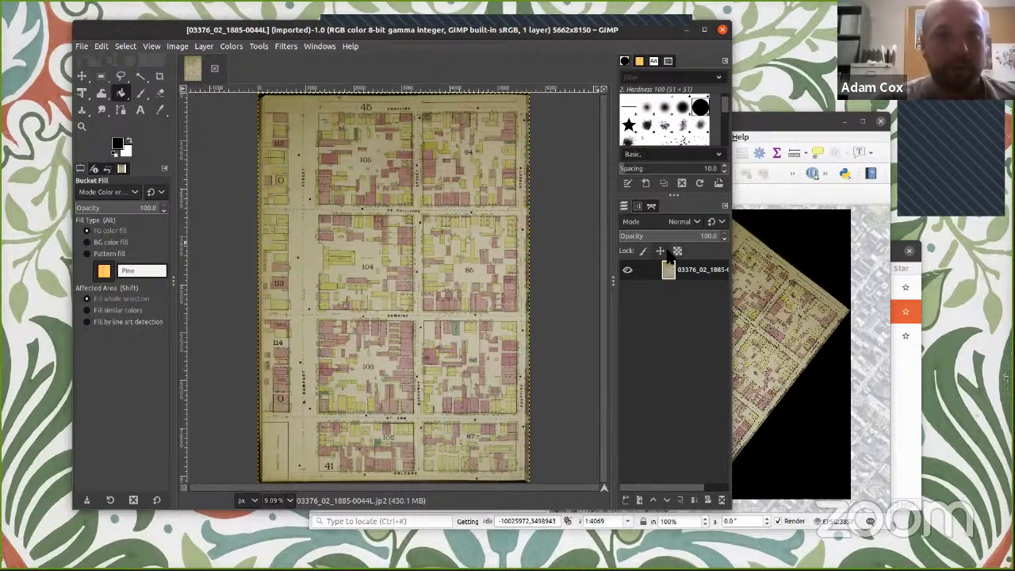
# Step: Add an alpha channel to the scan's layer and set the Bucket Fill mode to Color erase
pyautogui.rightClick(682, 276)
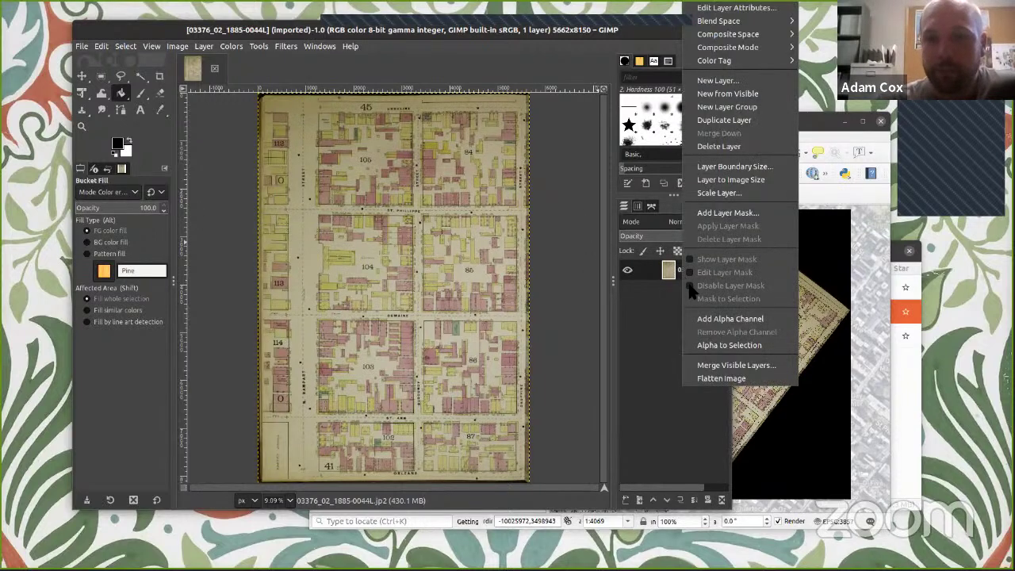
pyautogui.click(724, 319)
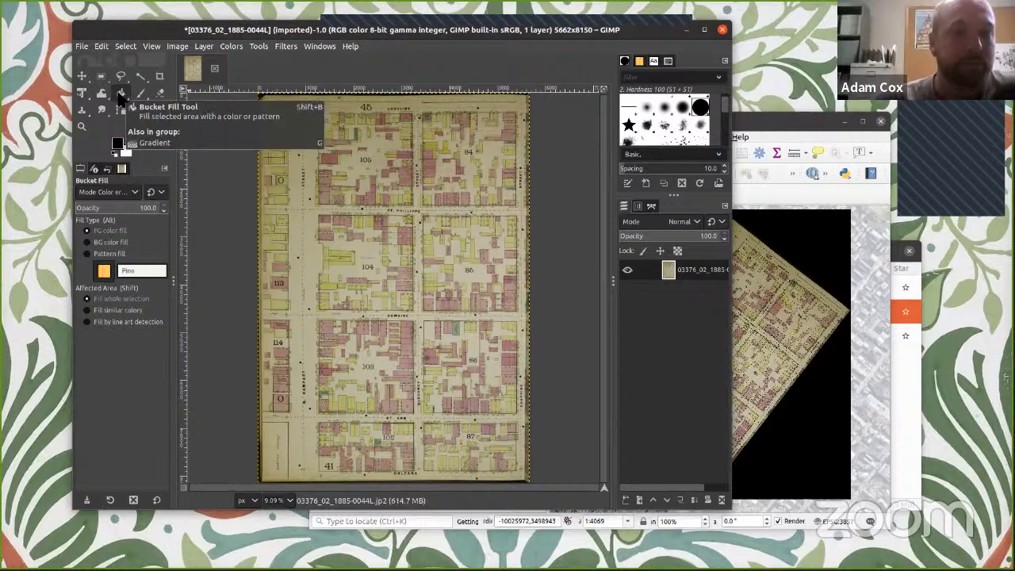
pyautogui.click(135, 198)
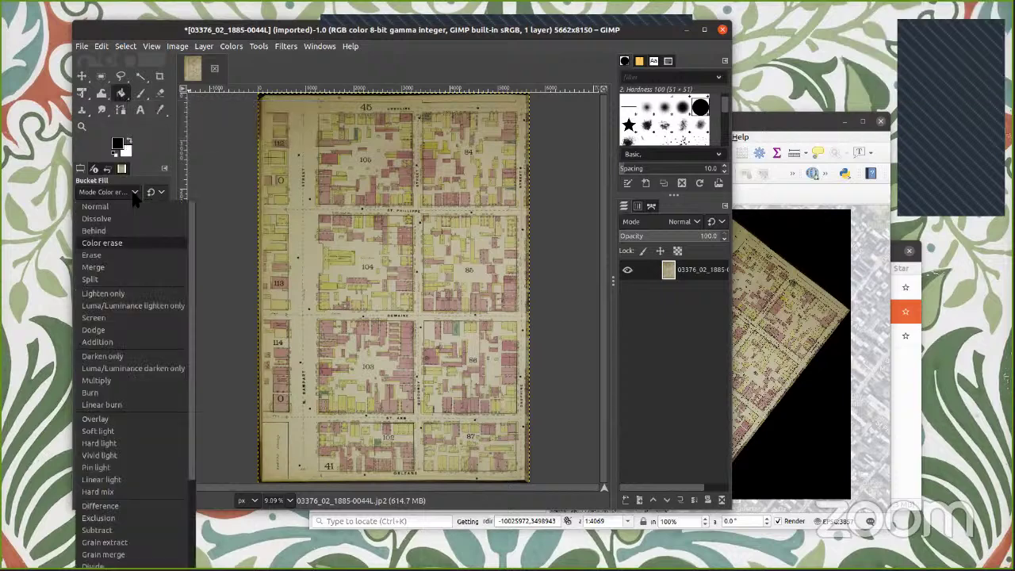
pyautogui.click(127, 247)
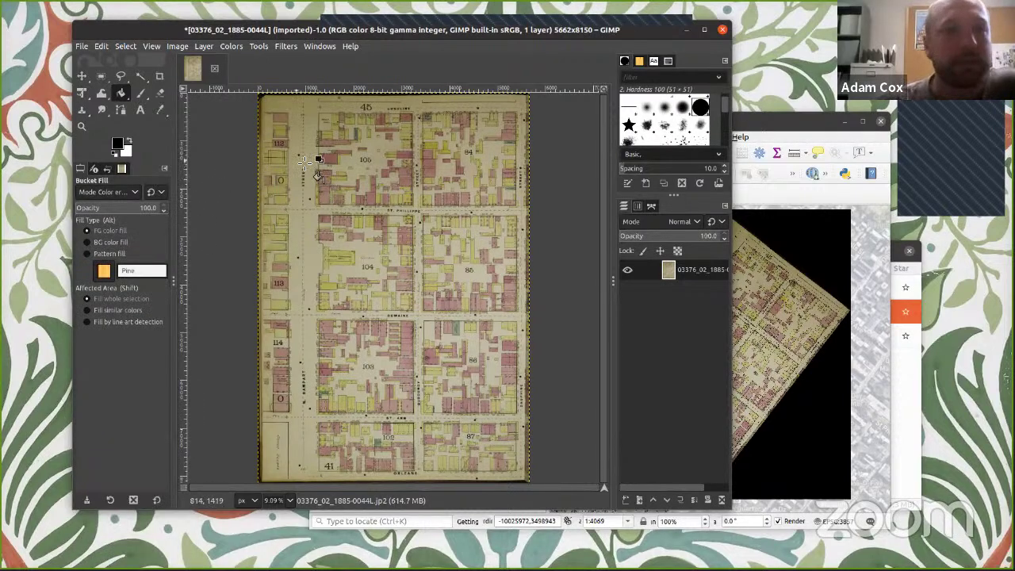
# Step: Sample the beige paper background as the foreground color and color-erase it with Bucket Fill using Fill whole selection
pyautogui.click(161, 111)
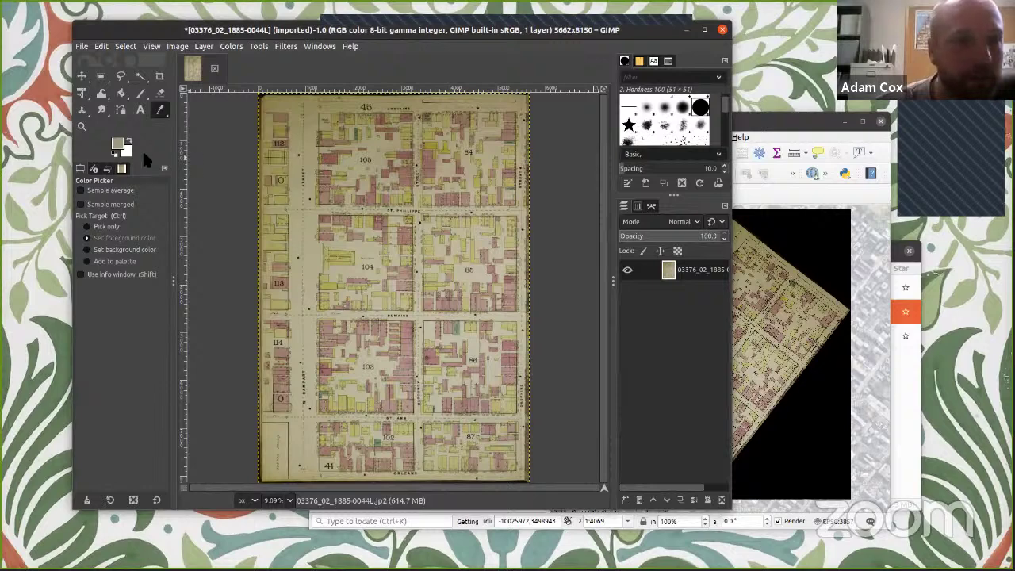
pyautogui.click(103, 93)
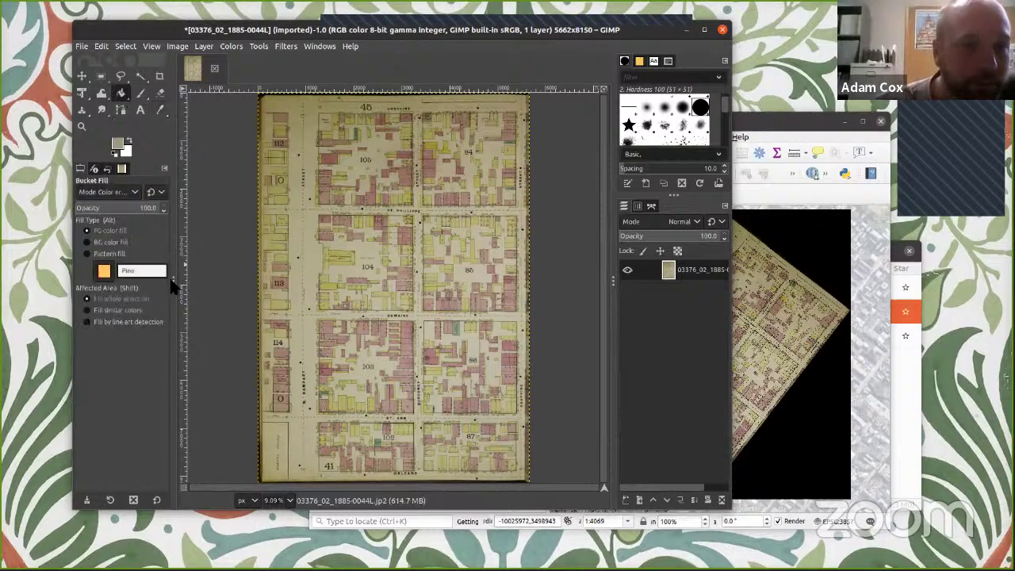
pyautogui.click(93, 309)
pyautogui.click(96, 299)
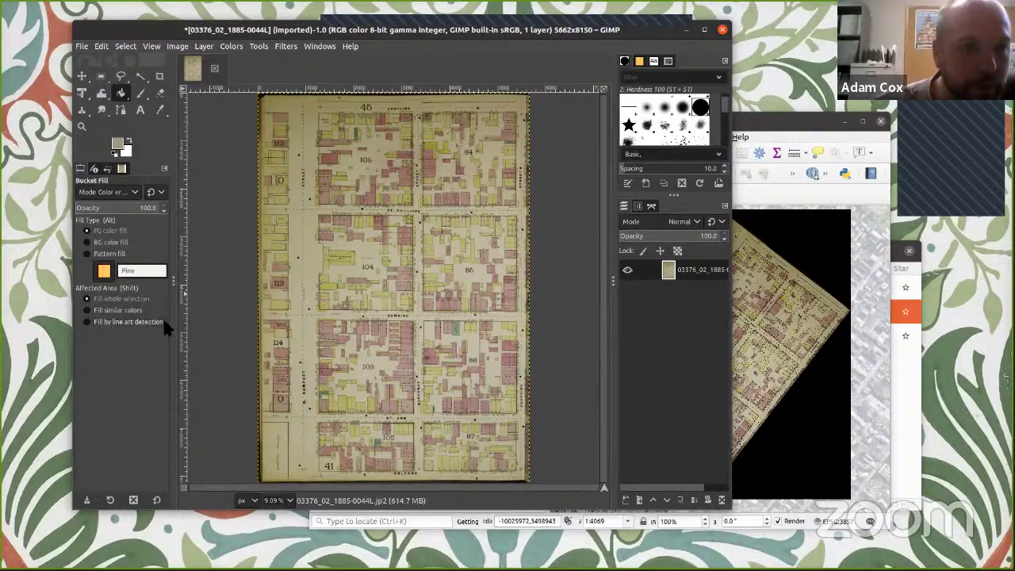
pyautogui.click(313, 230)
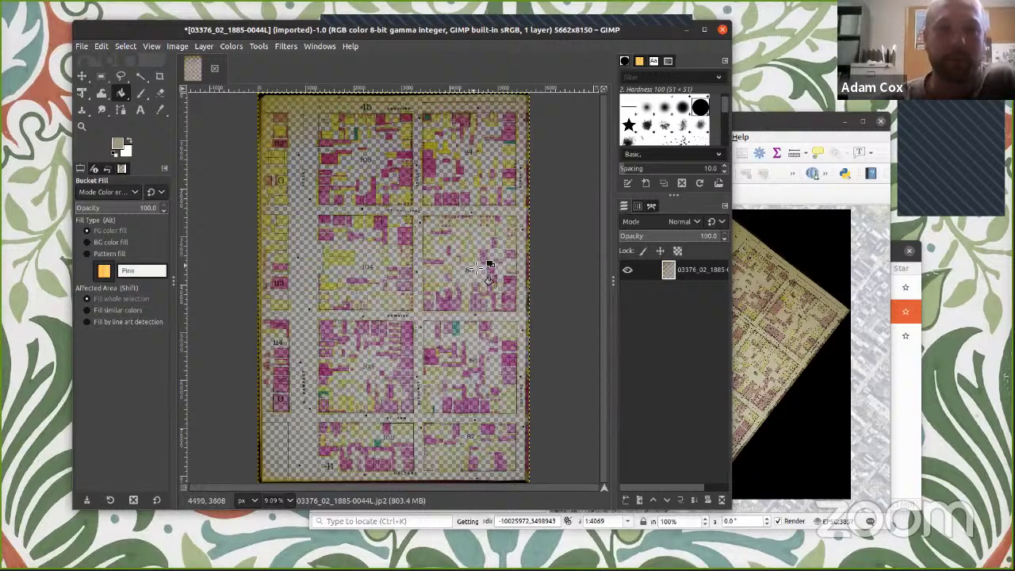
# Step: Sample the remaining yellow tint near the sheet's upper edge and color-erase it from the whole layer with Bucket Fill
pyautogui.scroll(3, 468, 262)
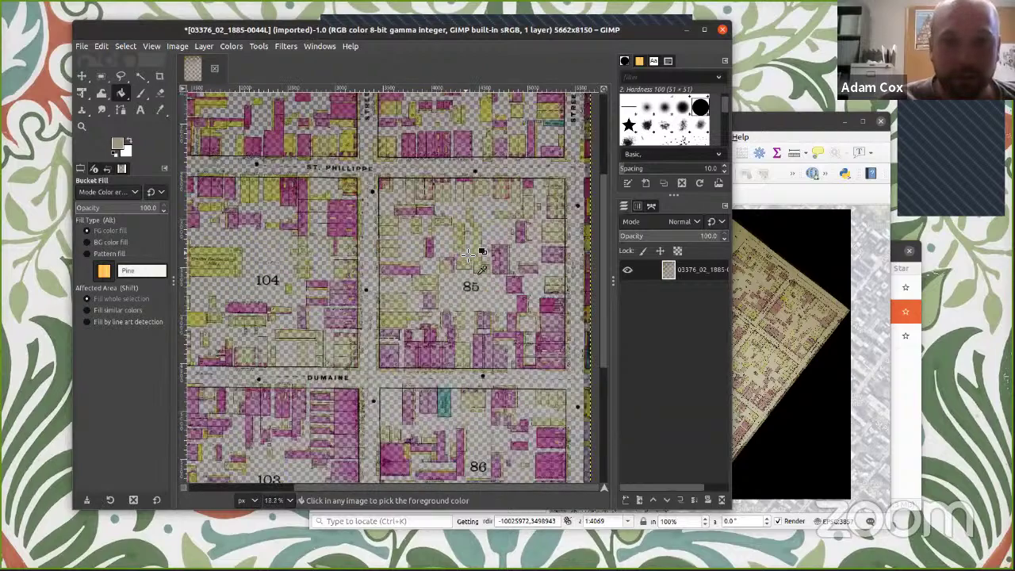
pyautogui.scroll(1, 468, 254)
pyautogui.scroll(-1, 468, 254)
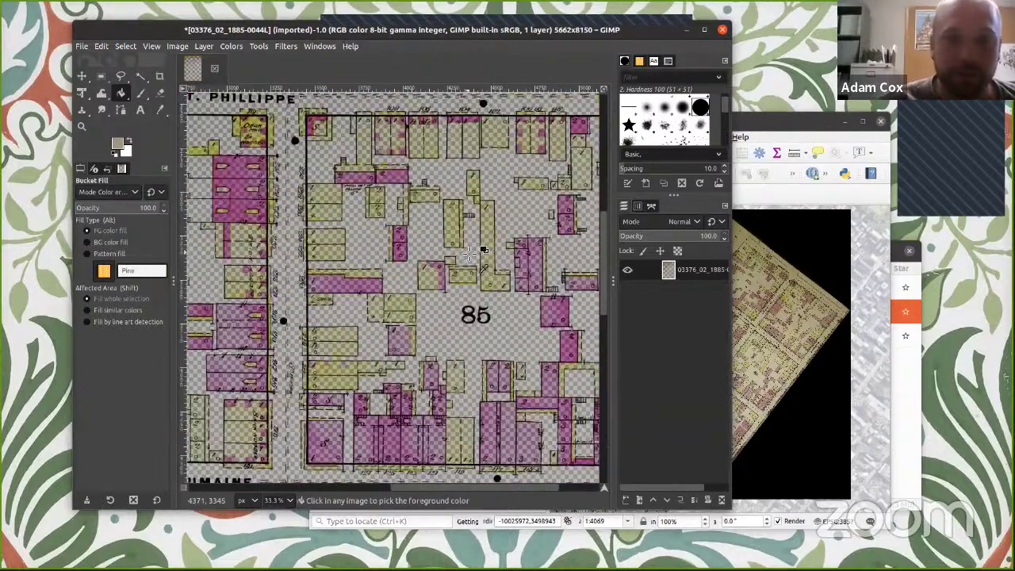
pyautogui.scroll(-3, 469, 254)
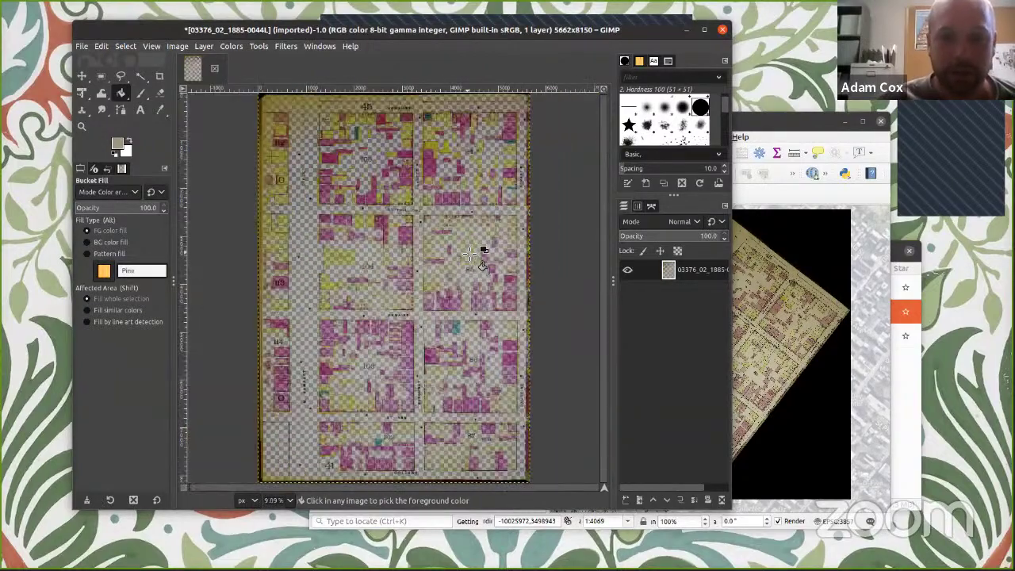
pyautogui.click(159, 111)
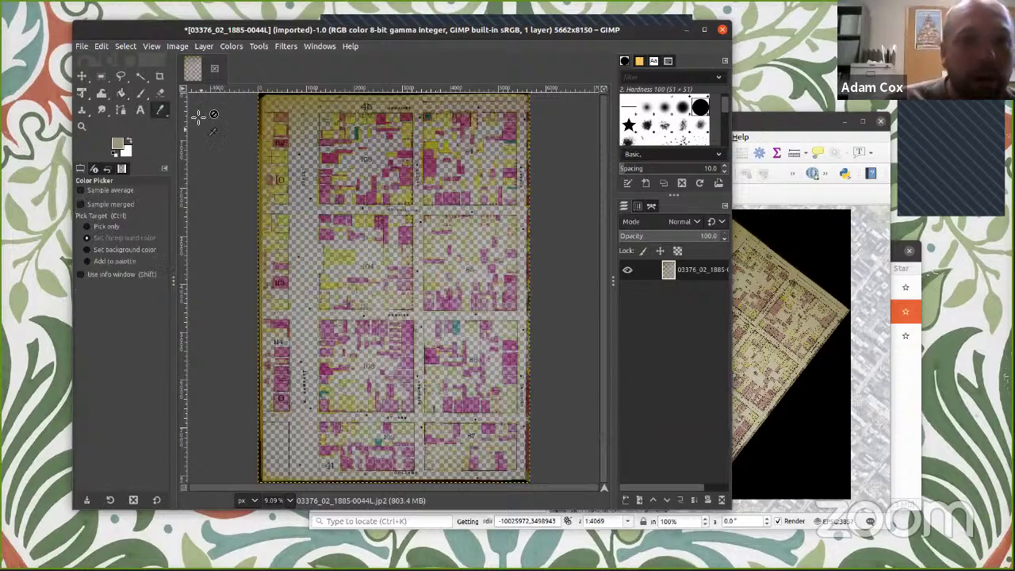
pyautogui.click(308, 99)
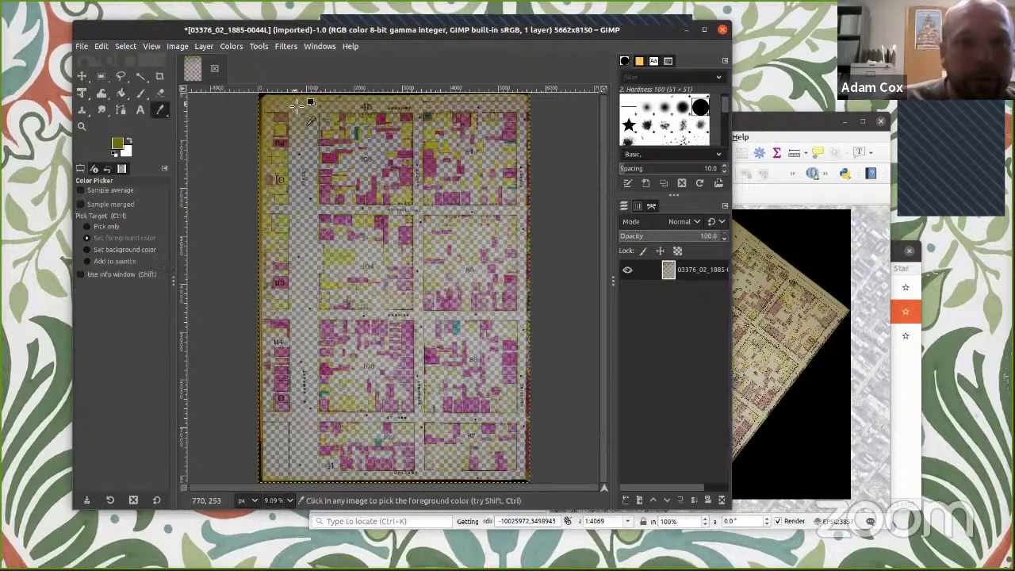
pyautogui.click(121, 92)
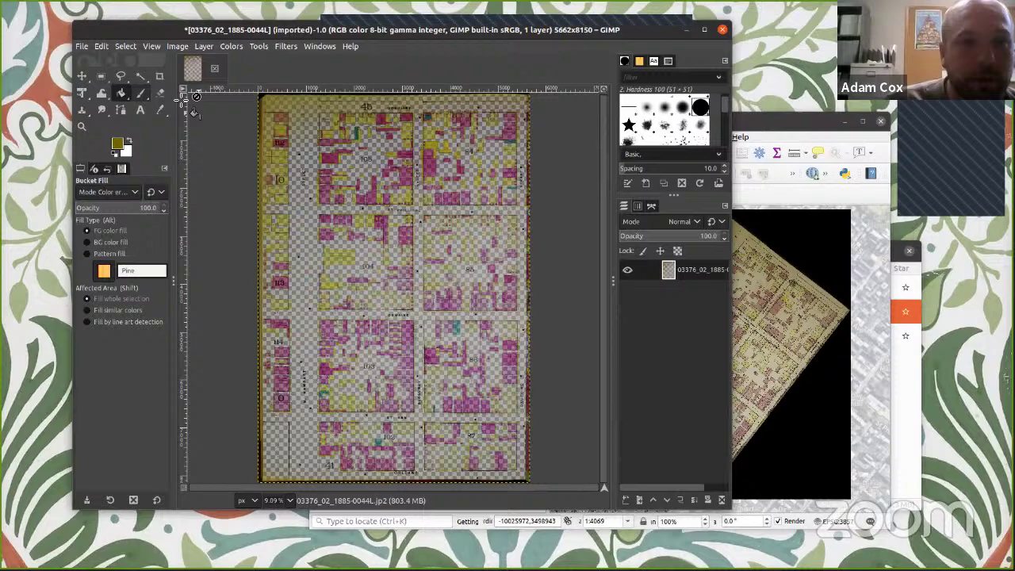
pyautogui.click(286, 111)
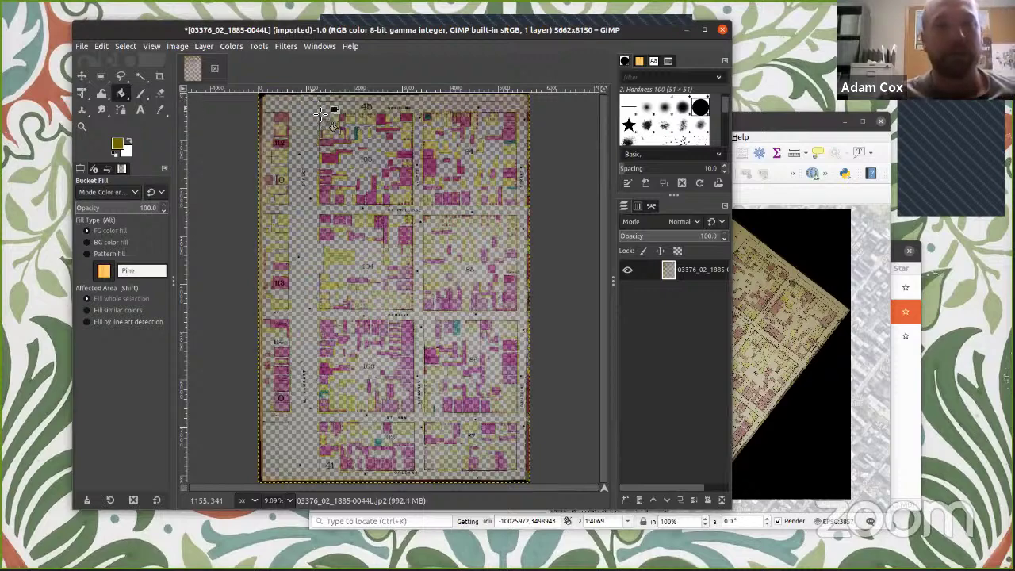
# Step: Erase the dark scan border around the sheet's upper-left corner and along the start of its top edge
pyautogui.click(160, 94)
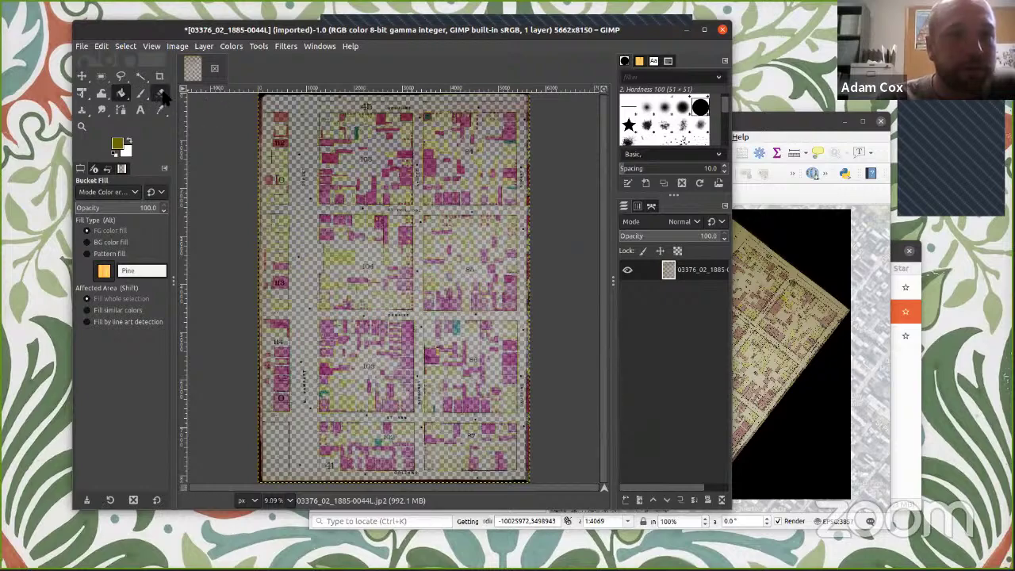
pyautogui.moveTo(283, 121); pyautogui.dragTo(295, 203)
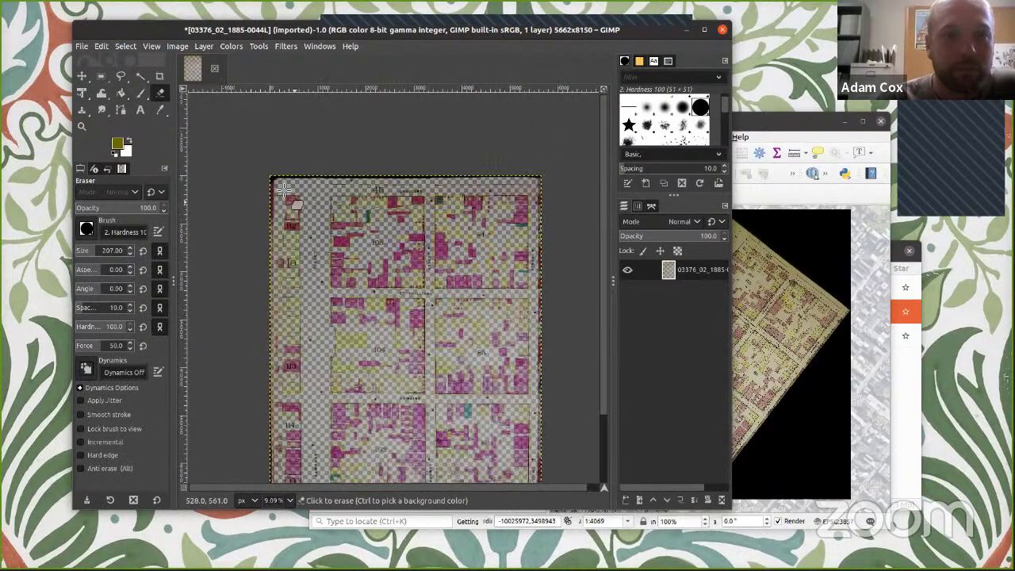
pyautogui.scroll(4, 285, 190)
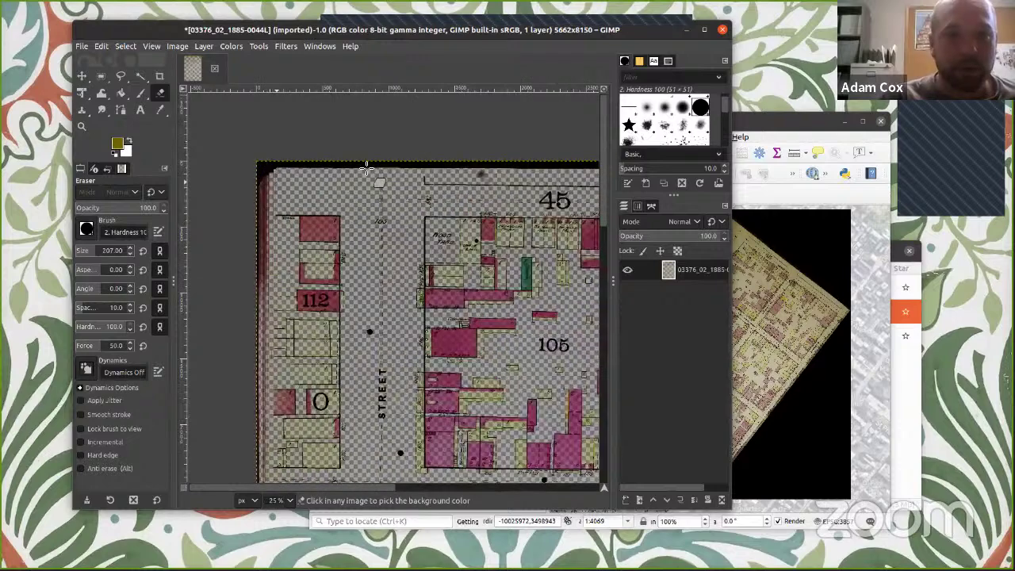
pyautogui.moveTo(282, 169)
pyautogui.mouseDown()
pyautogui.moveTo(243, 175)
pyautogui.moveTo(261, 219)
pyautogui.mouseUp()
pyautogui.moveTo(359, 162); pyautogui.dragTo(420, 158)
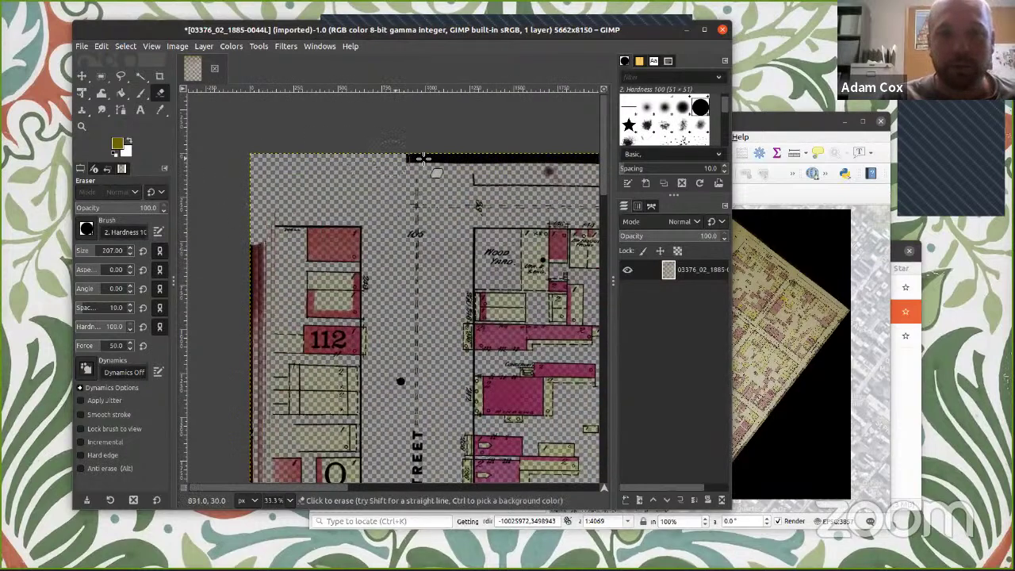
pyautogui.scroll(-5, 305, 155)
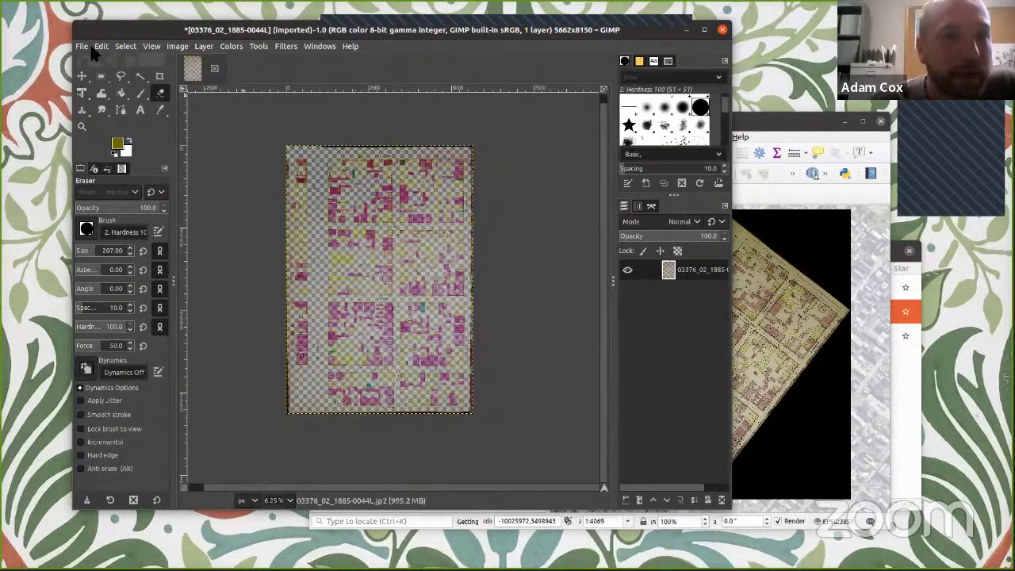
# Step: Export the image to the demo-images folder as an uncompressed TIFF named 03376_02_1885-0044L_trans.tif
pyautogui.click(84, 46)
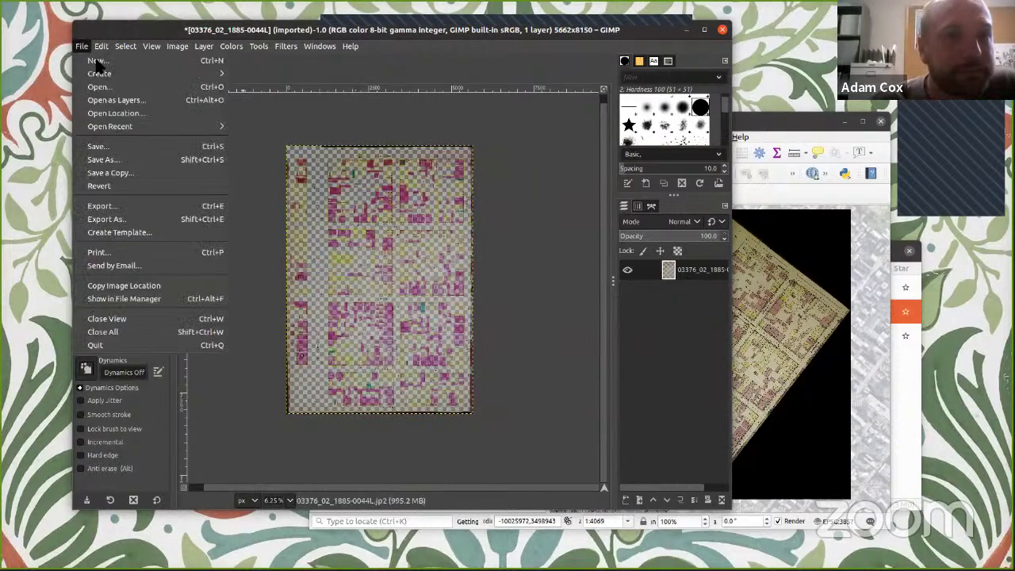
pyautogui.click(131, 217)
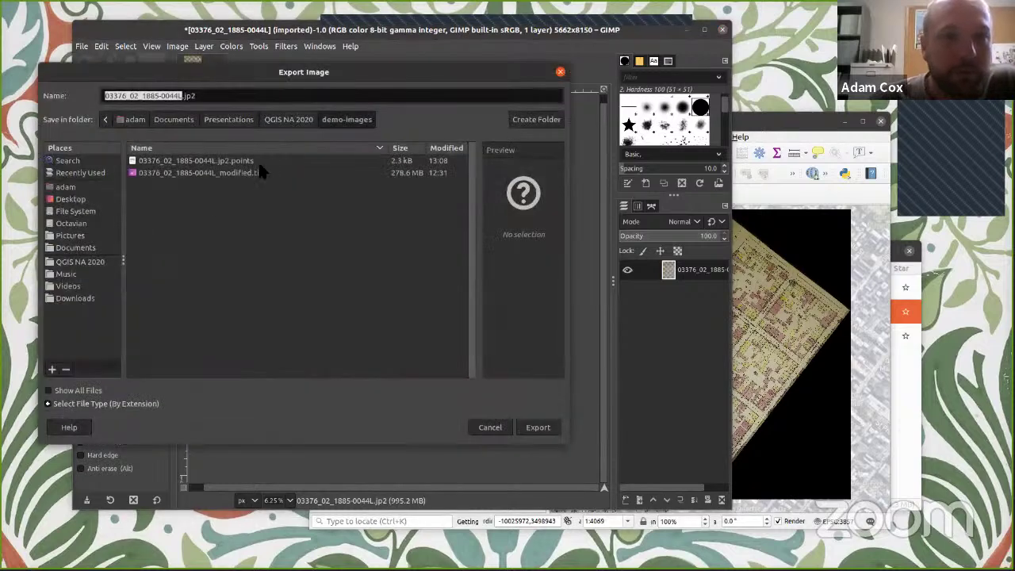
pyautogui.click(187, 96)
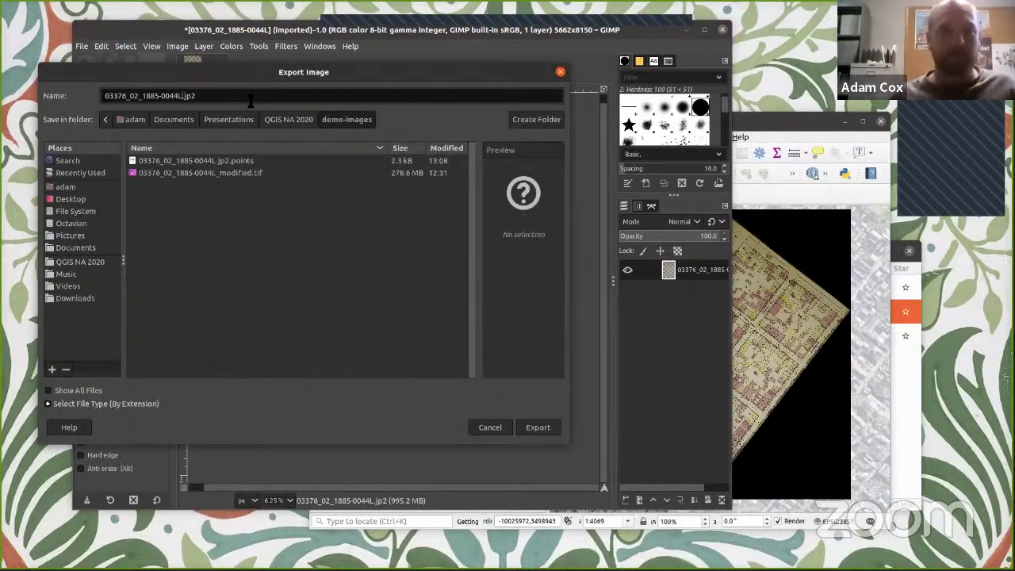
pyautogui.write('_TRAN')
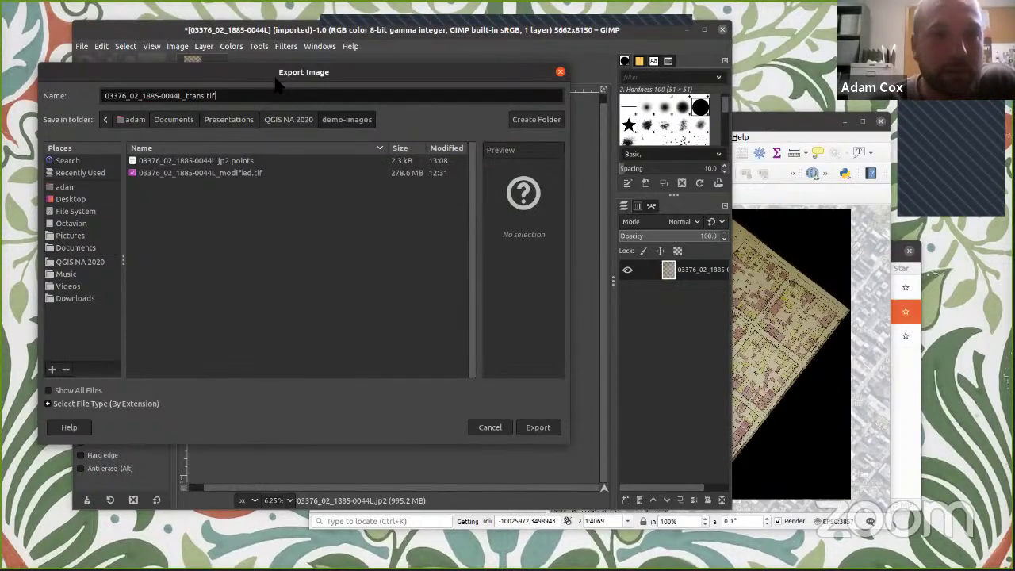
pyautogui.click(537, 427)
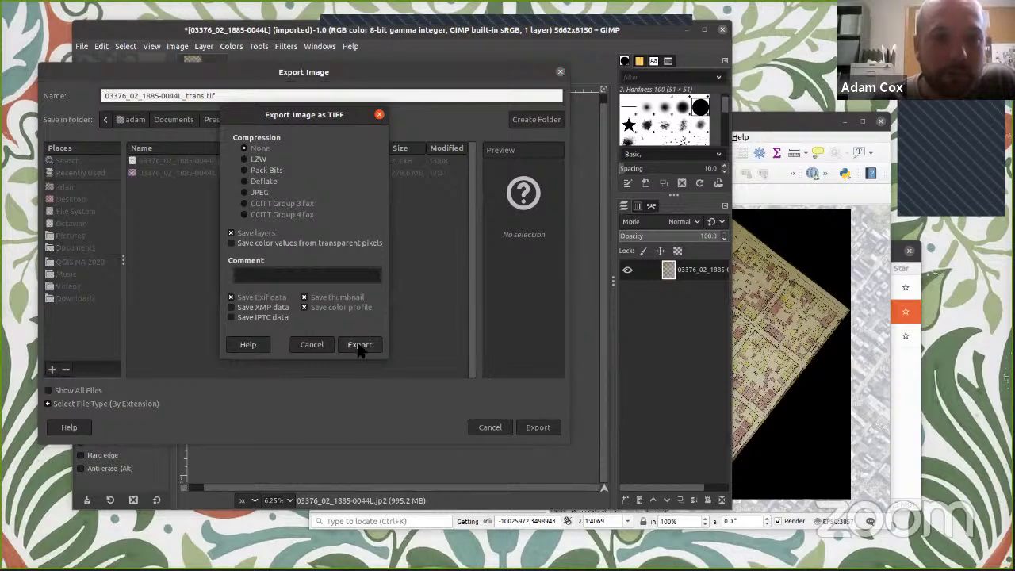
pyautogui.click(359, 345)
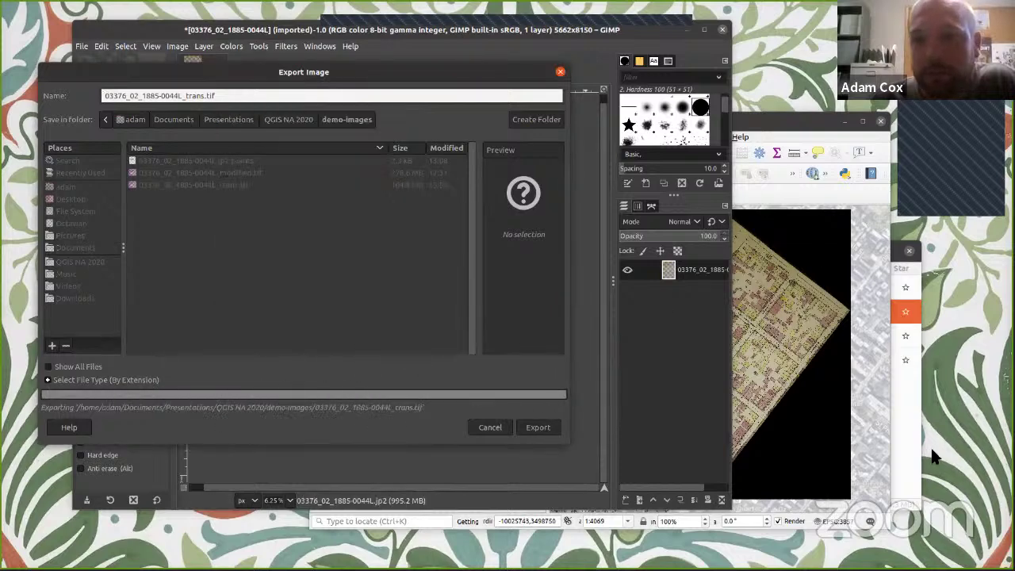
# Step: Check for the exported 03376_02_1885-0044L_trans.tif in the demo-images folder and move the GIMP window away to reveal QGIS
pyautogui.click(916, 464)
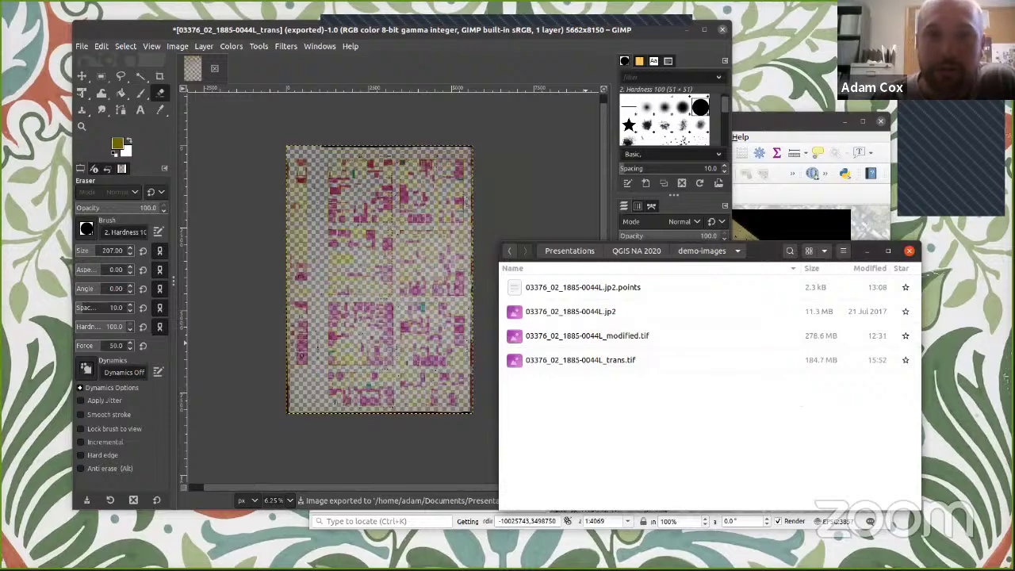
pyautogui.moveTo(600, 29); pyautogui.dragTo(1014, 198)
pyautogui.click(589, 362)
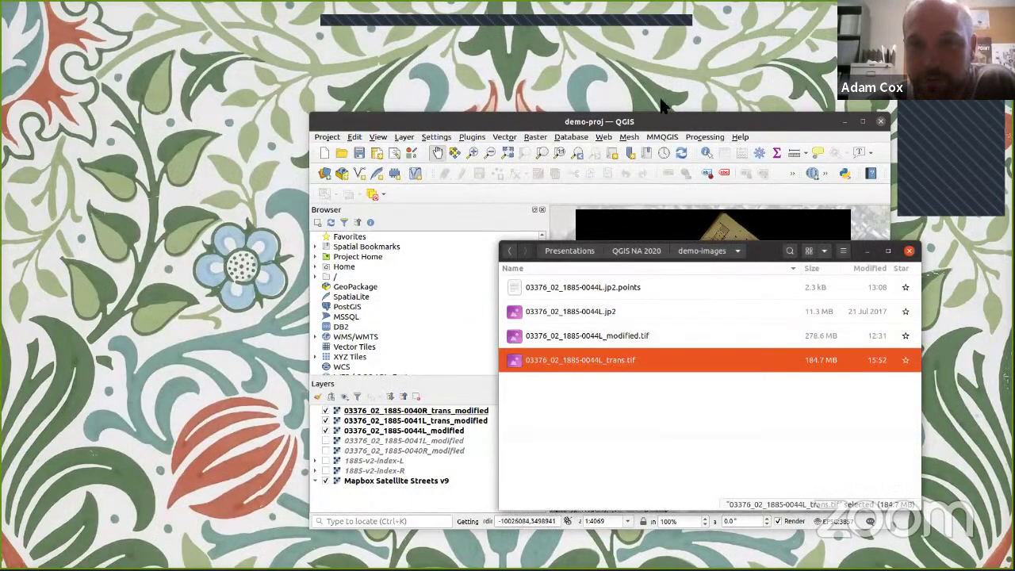
pyautogui.moveTo(594, 121); pyautogui.dragTo(378, 59)
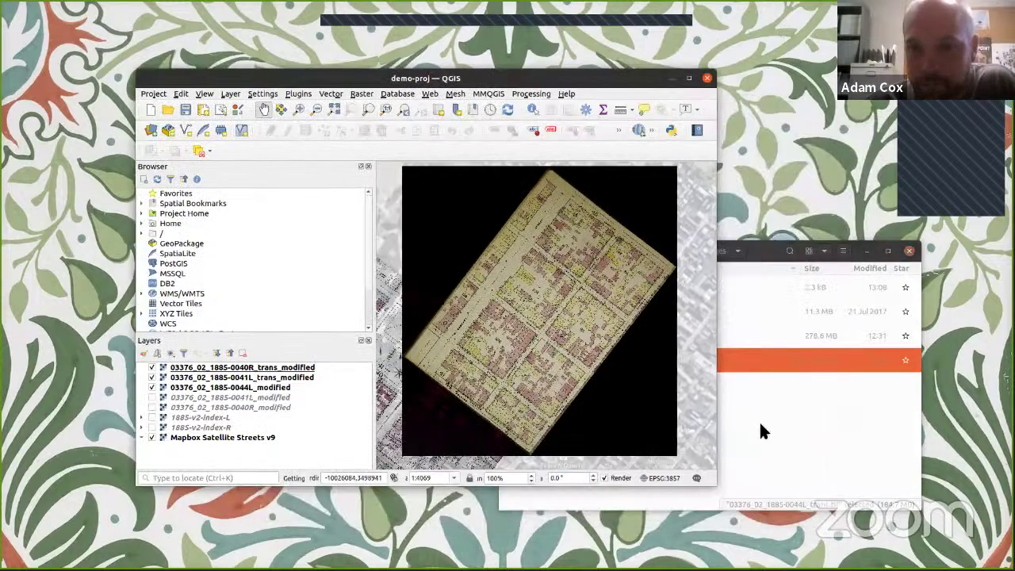
pyautogui.click(758, 421)
pyautogui.click(612, 359)
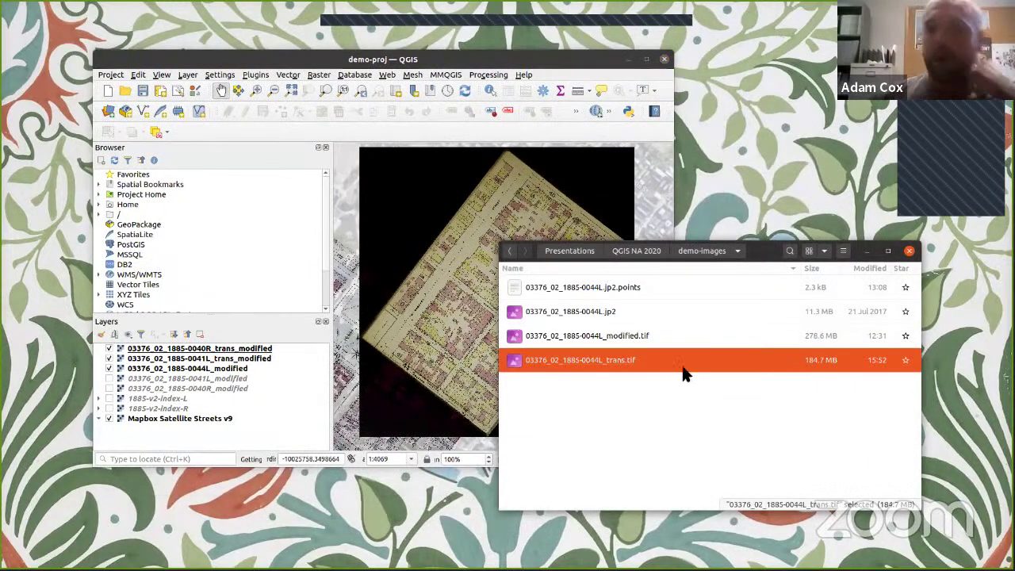
pyautogui.moveTo(309, 65); pyautogui.dragTo(214, 32)
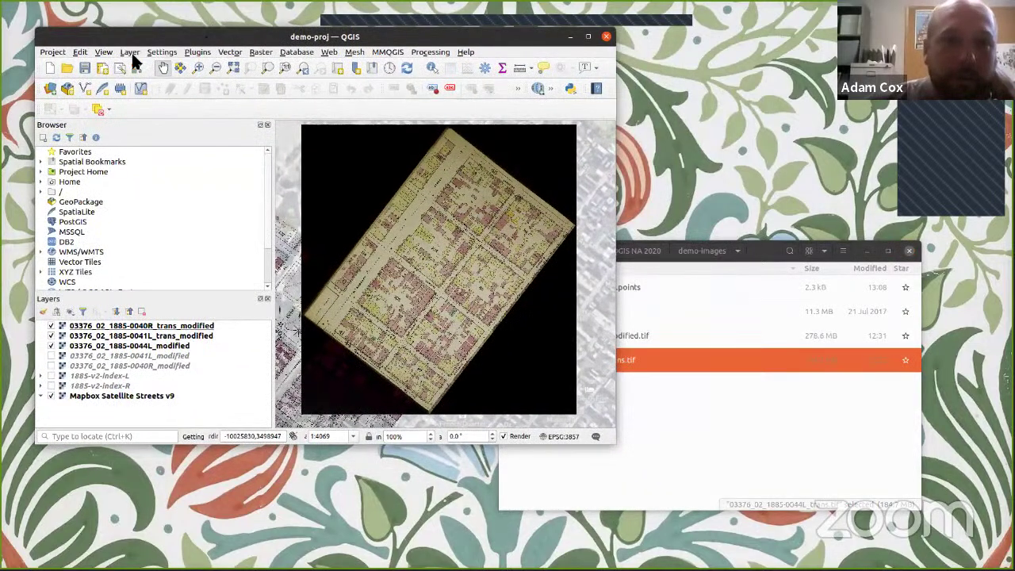
# Step: Start the QGIS Georeferencer and open 03376_02_1885-0044L_trans.tif in it as the raster
pyautogui.click(162, 51)
pyautogui.moveTo(259, 53)
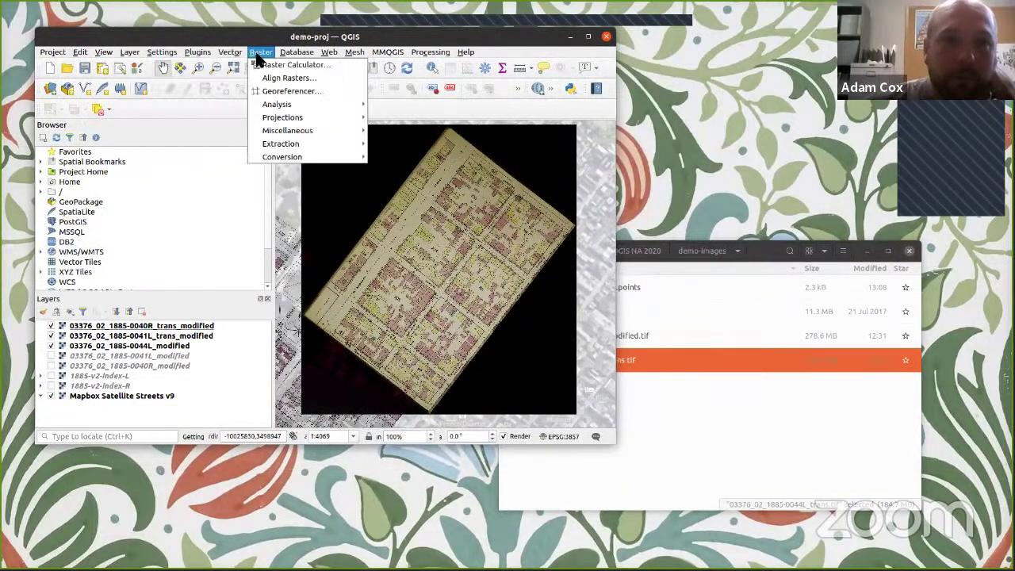
pyautogui.click(285, 90)
pyautogui.moveTo(589, 86); pyautogui.dragTo(488, 71)
pyautogui.click(757, 415)
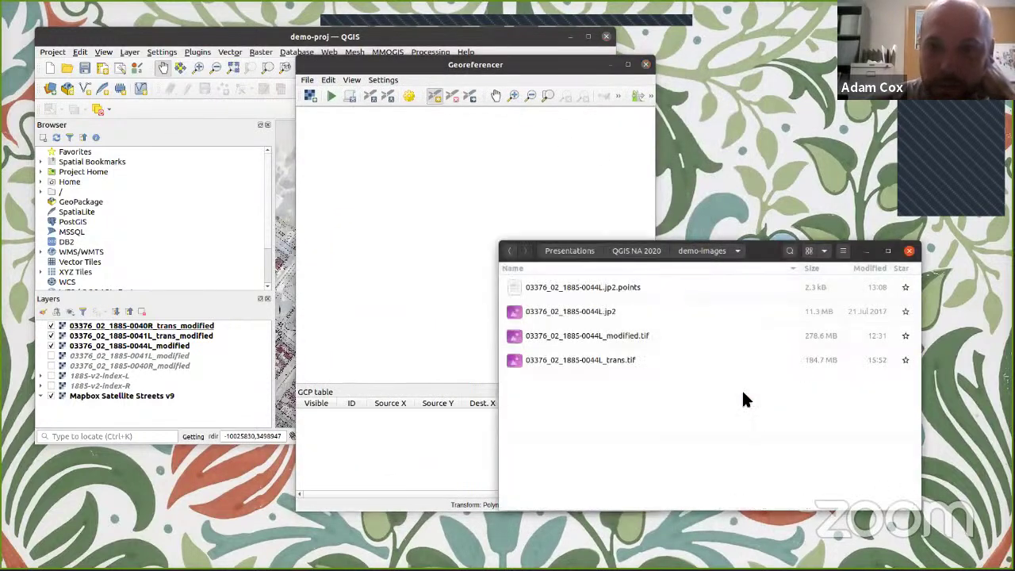
pyautogui.click(310, 96)
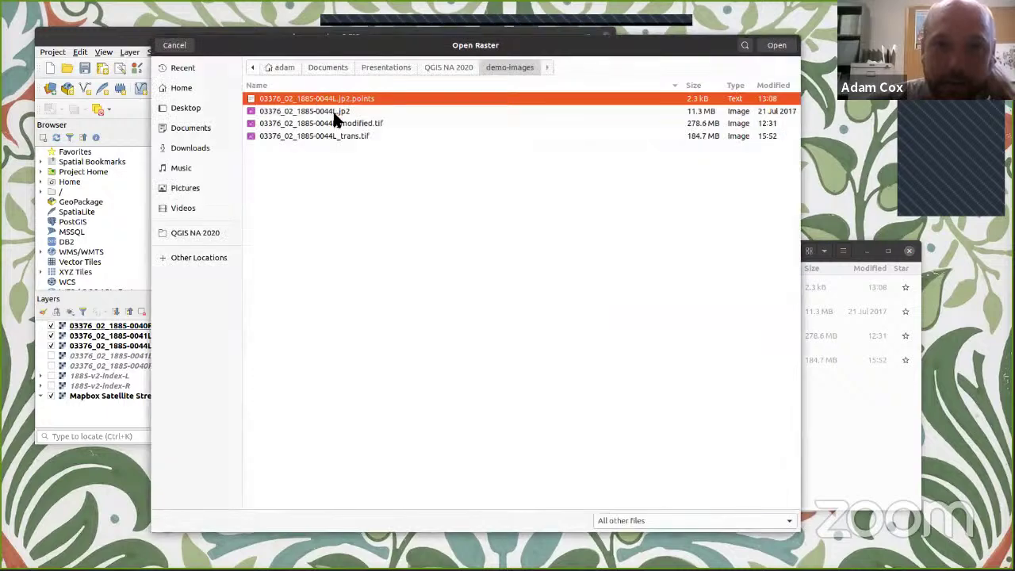
pyautogui.click(339, 133)
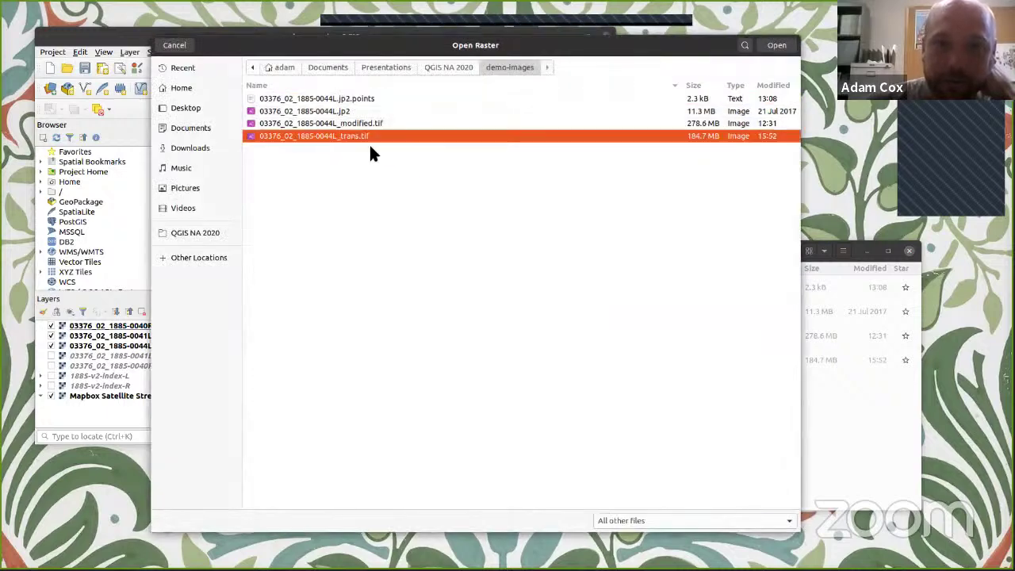
pyautogui.click(777, 45)
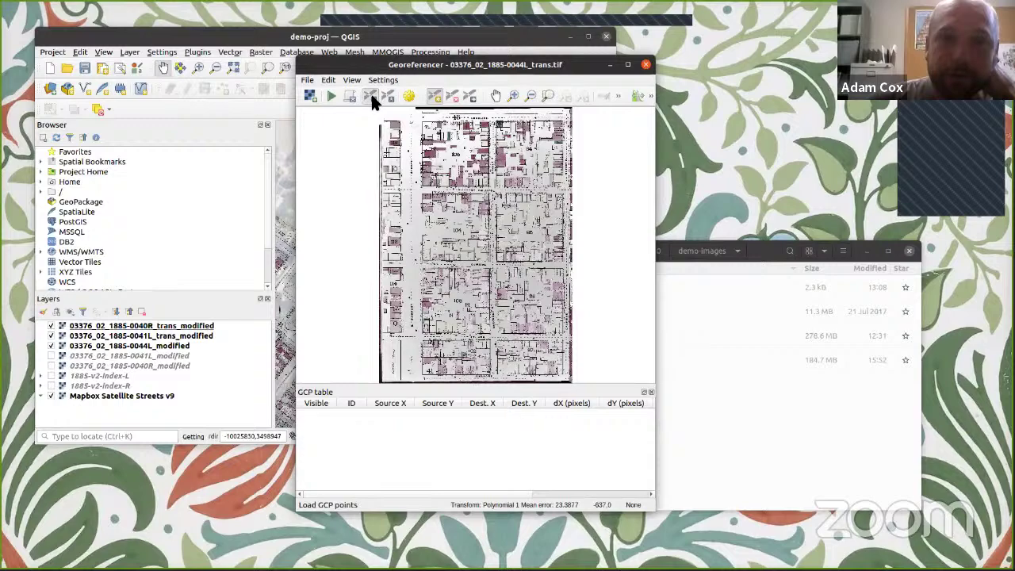
# Step: Load the saved ground control points from 03376_02_1885-0044L.jp2.points into the Georeferencer
pyautogui.click(370, 94)
pyautogui.click(371, 98)
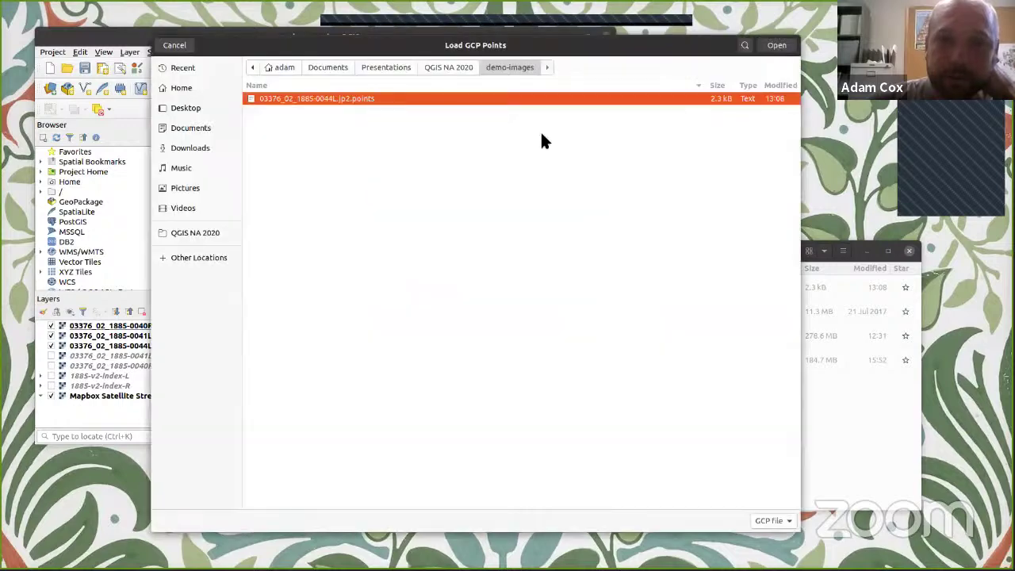
pyautogui.click(776, 45)
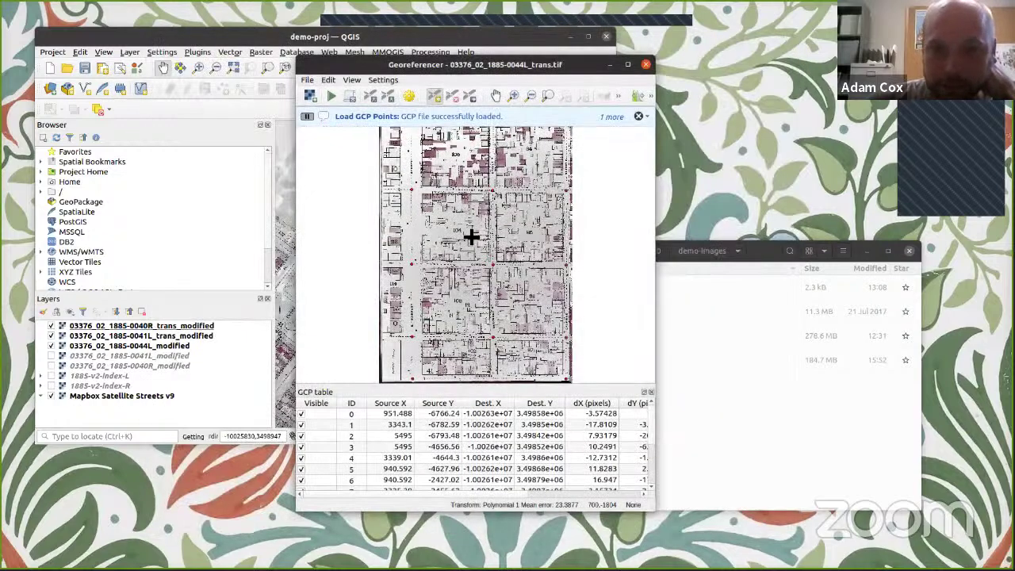
# Step: Arrange the QGIS and Georeferencer windows so both maps can be seen together, and enlarge the main QGIS window
pyautogui.moveTo(448, 65); pyautogui.dragTo(690, 65)
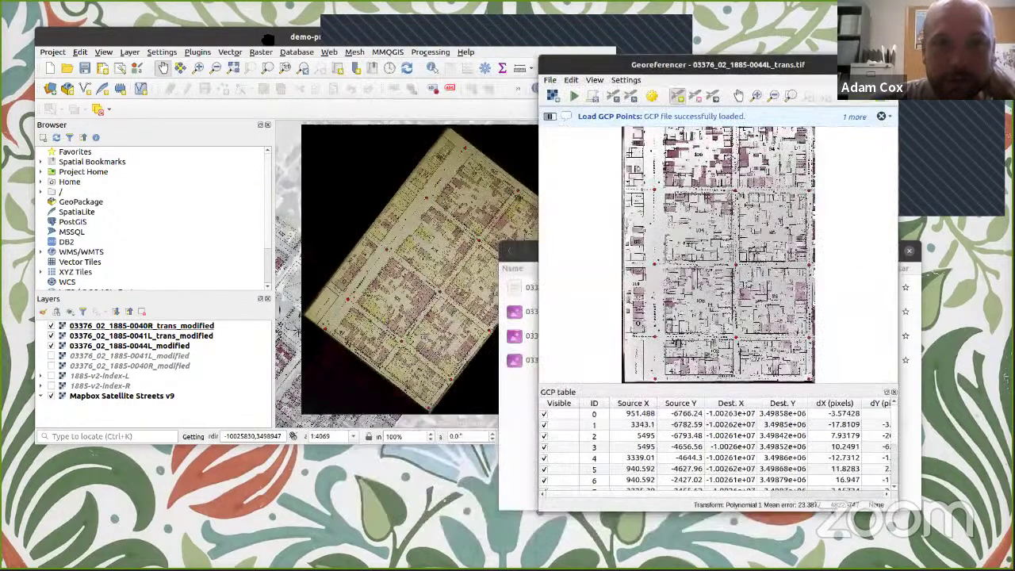
pyautogui.moveTo(267, 39); pyautogui.dragTo(243, 30)
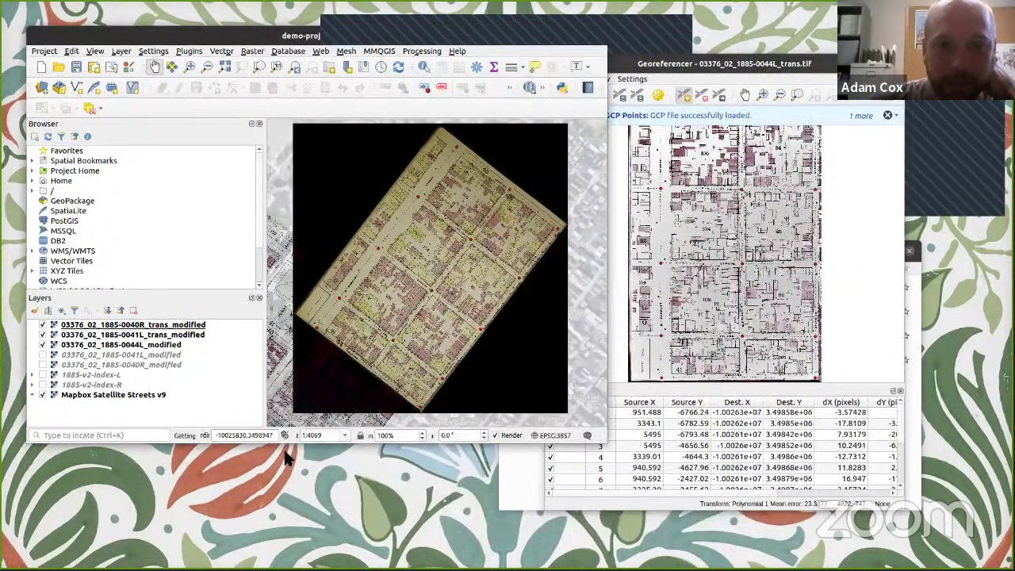
pyautogui.moveTo(278, 433); pyautogui.dragTo(279, 530)
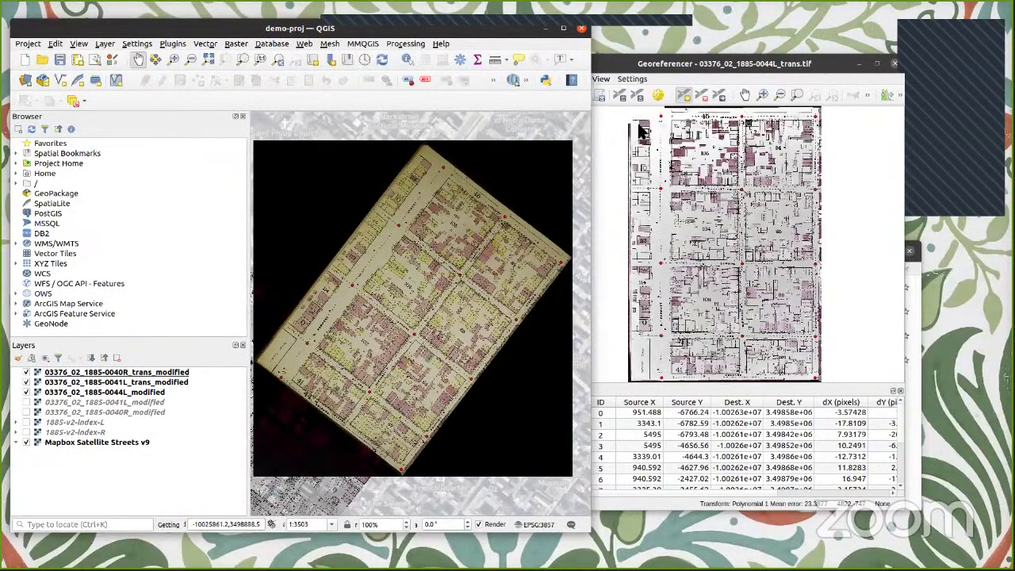
pyautogui.moveTo(672, 70); pyautogui.dragTo(628, 68)
# Step: Georeference with Polynomial 1, Nearest neighbour and EPSG:3857, saving to 03376_02_1885-0044L_trans_modified.tif and loading the result in QGIS
pyautogui.click(615, 95)
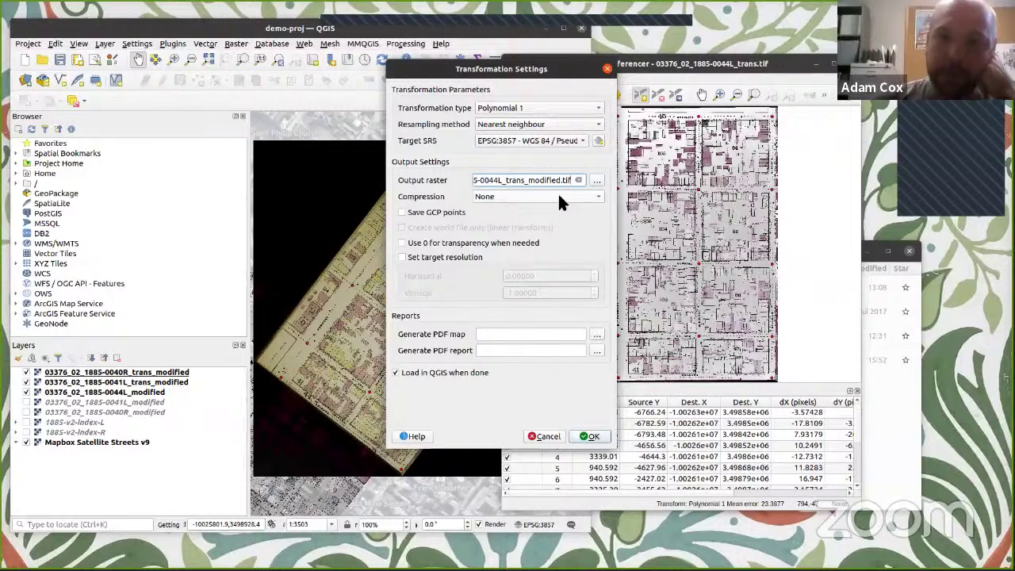
pyautogui.click(592, 437)
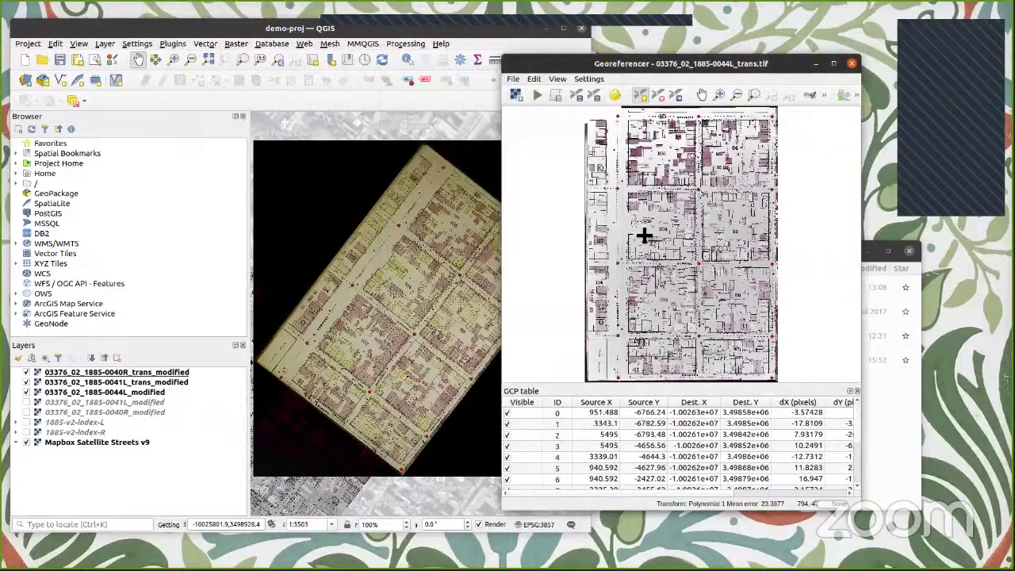
pyautogui.click(536, 94)
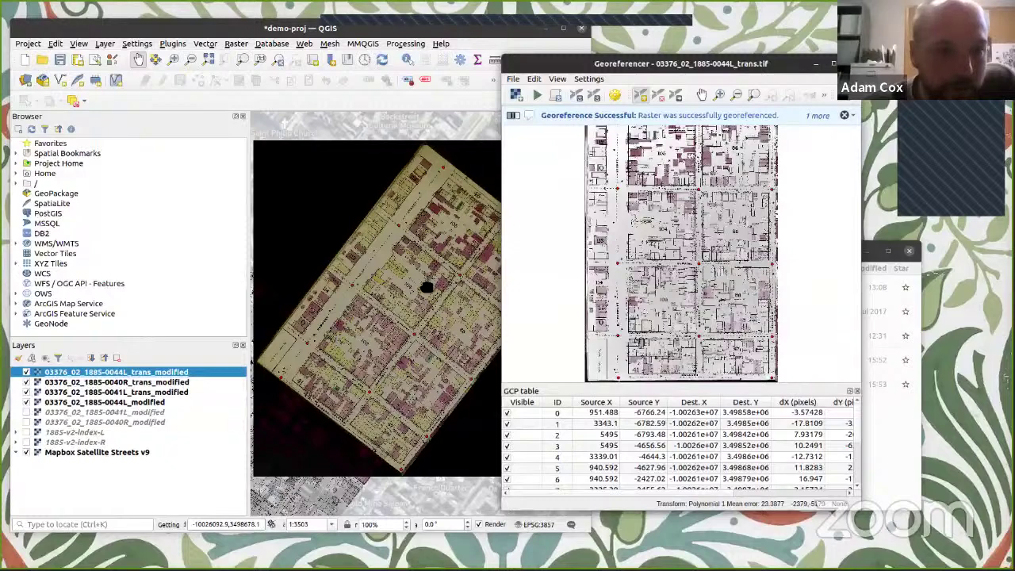
# Step: Move the Georeferencer clear of the map canvas and hide the opaque 03376_02_1885-0044L_modified layer
pyautogui.moveTo(646, 68); pyautogui.dragTo(730, 68)
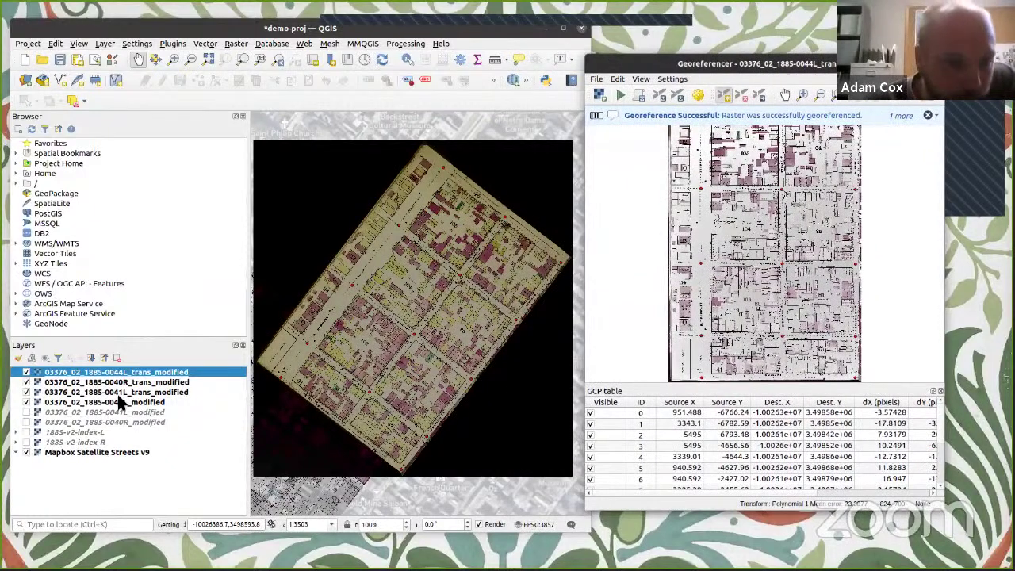
pyautogui.click(28, 402)
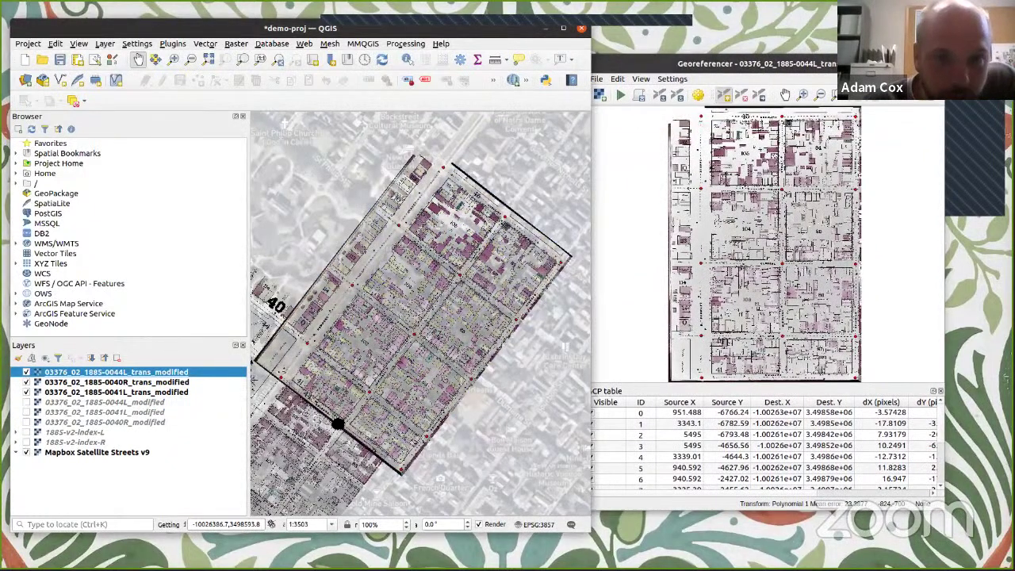
# Step: Examine how the transparent 0044L sheet overlays the satellite basemap and lines up with the neighbouring sheets
pyautogui.moveTo(372, 360); pyautogui.dragTo(421, 298)
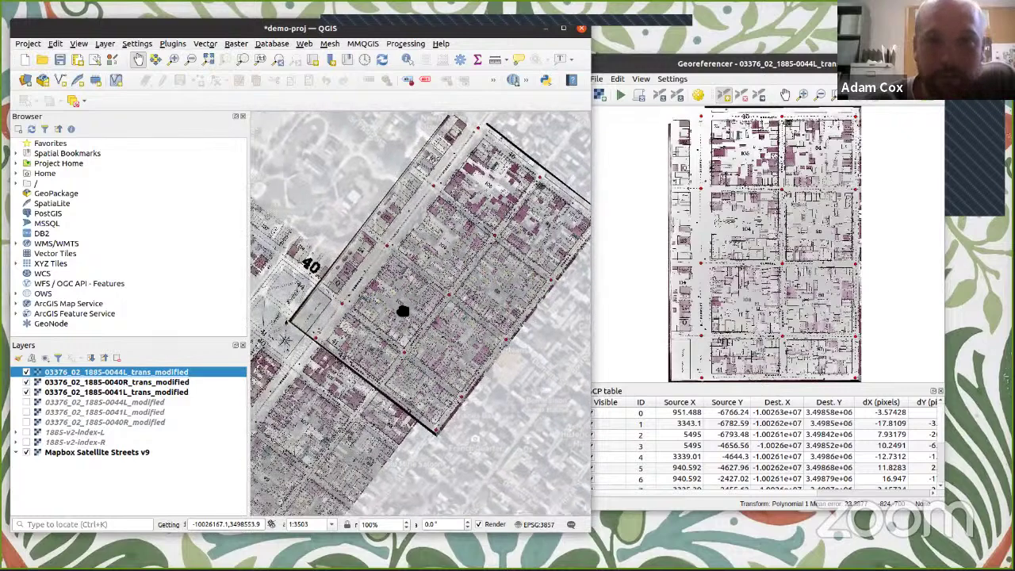
pyautogui.scroll(3, 450, 122)
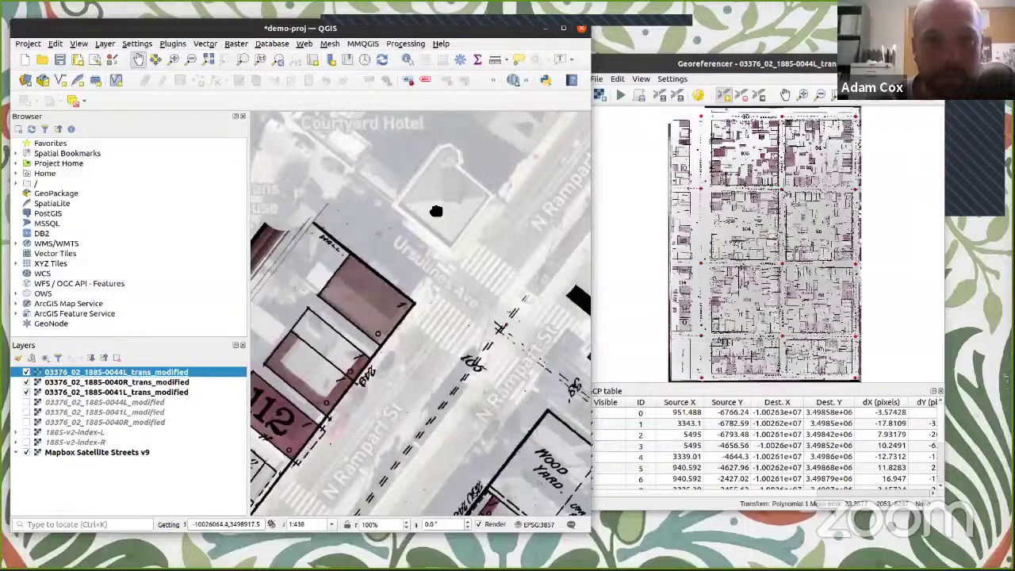
pyautogui.scroll(-2, 433, 211)
pyautogui.moveTo(428, 308); pyautogui.dragTo(445, 278)
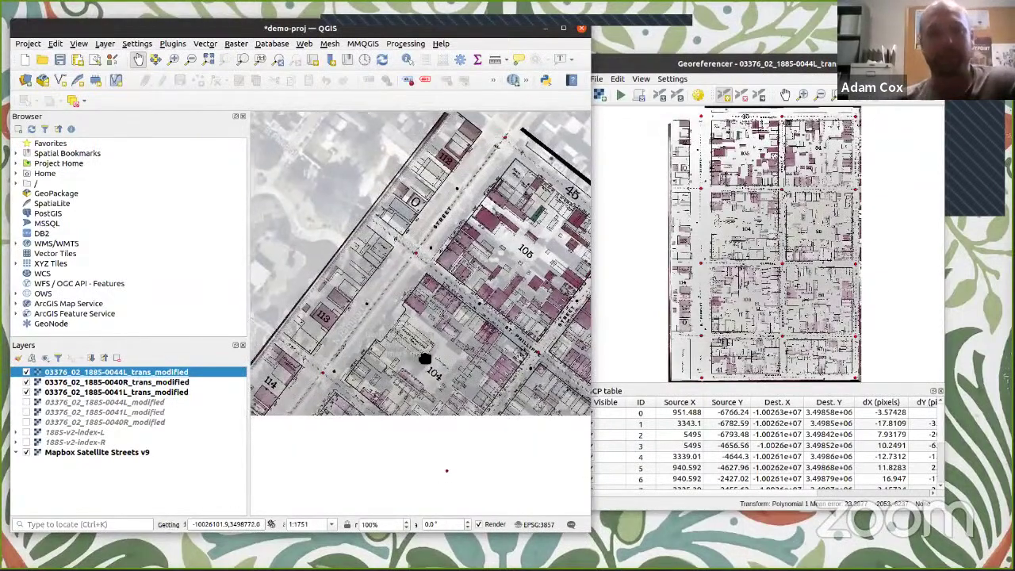
pyautogui.scroll(-1, 480, 278)
pyautogui.moveTo(480, 287); pyautogui.dragTo(489, 291)
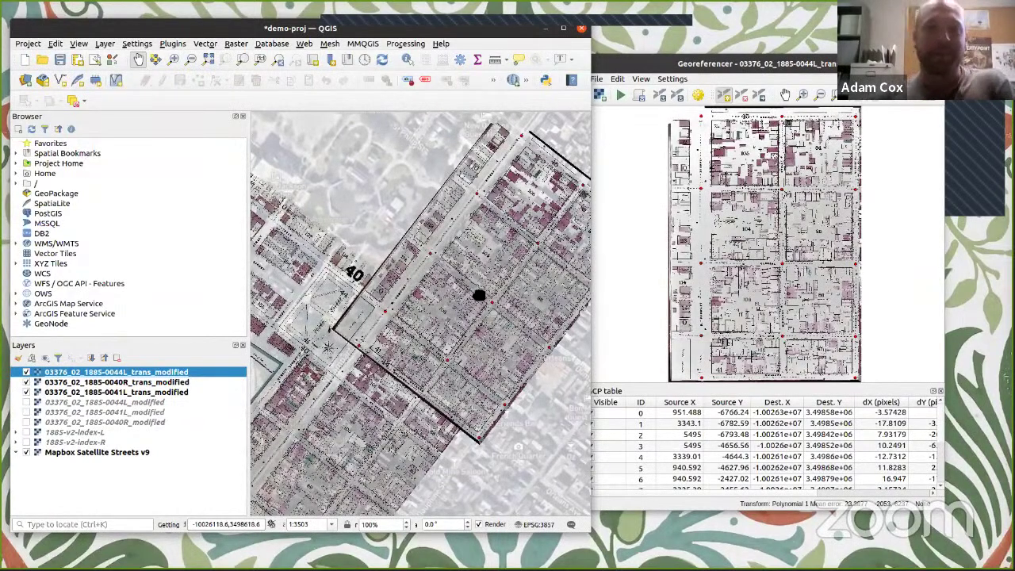
pyautogui.moveTo(445, 294); pyautogui.dragTo(482, 279)
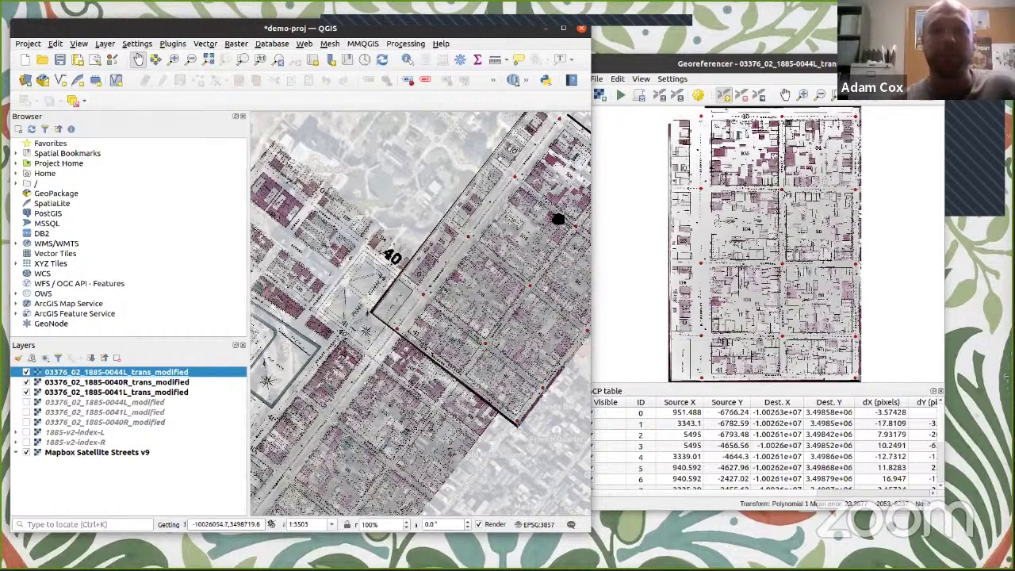
pyautogui.scroll(3, 410, 356)
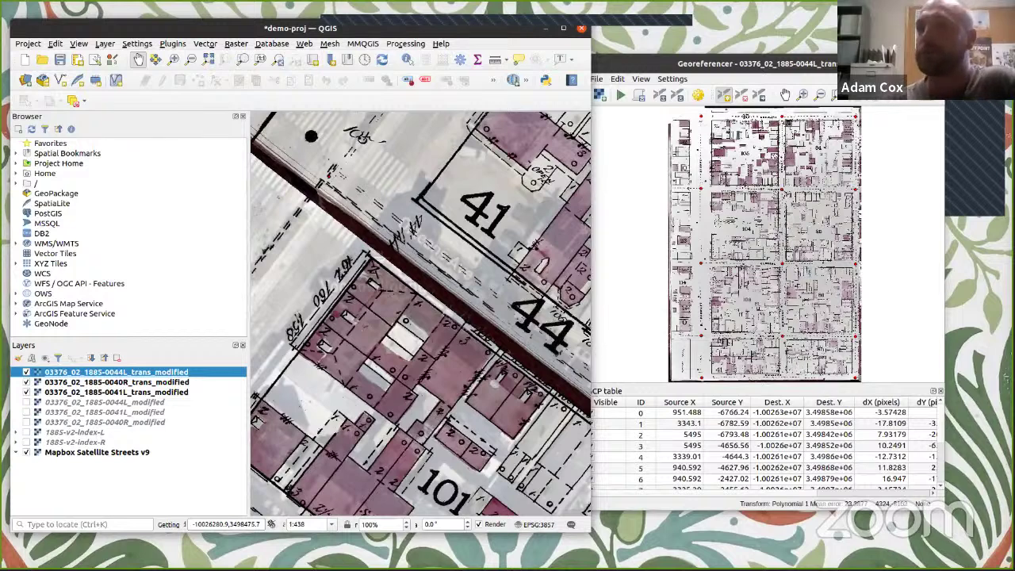
# Step: Switch to the presentation PDF in Firefox, show it full screen and advance to the closing slide
pyautogui.hotkey('alt', 'Tab')
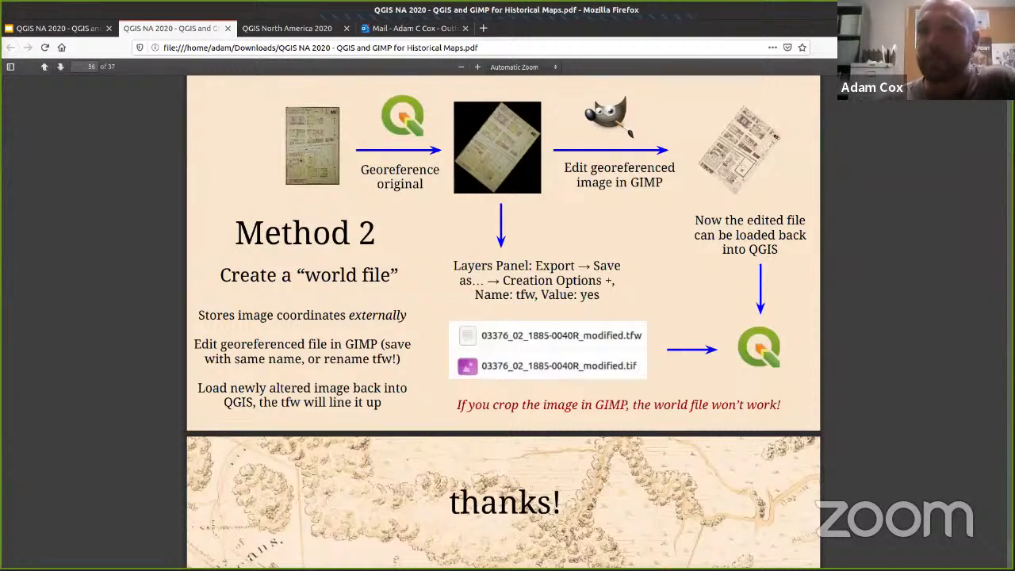
pyautogui.hotkey('ctrl', 'alt', 'p')
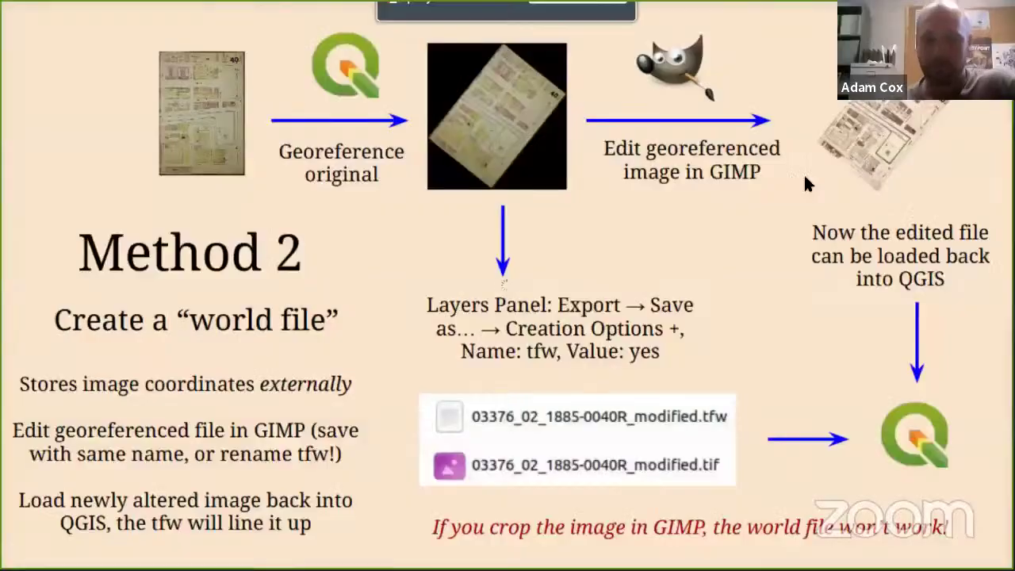
pyautogui.press('Right')
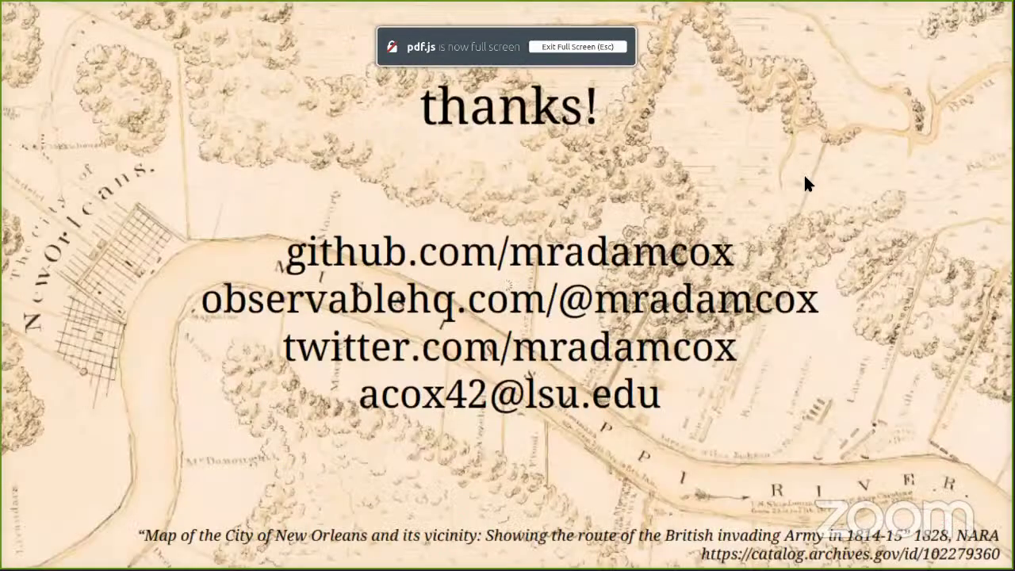